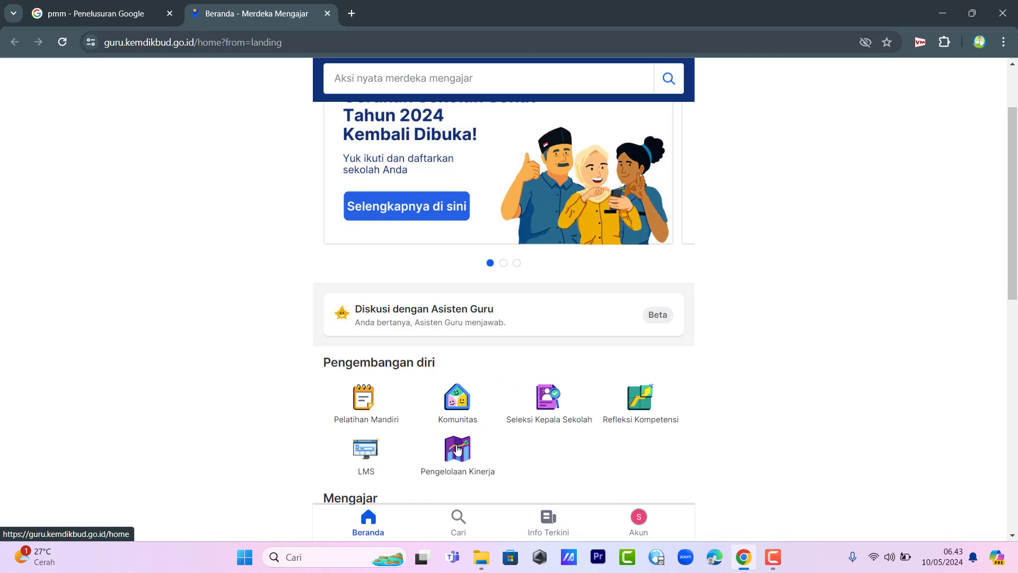
# Open the Penilaian Kinerja teacher list for SDN 13 BANTAN in Pengelolaan Kinerja, acting as Pejabat Penilai Kinerja
pyautogui.click(458, 449)
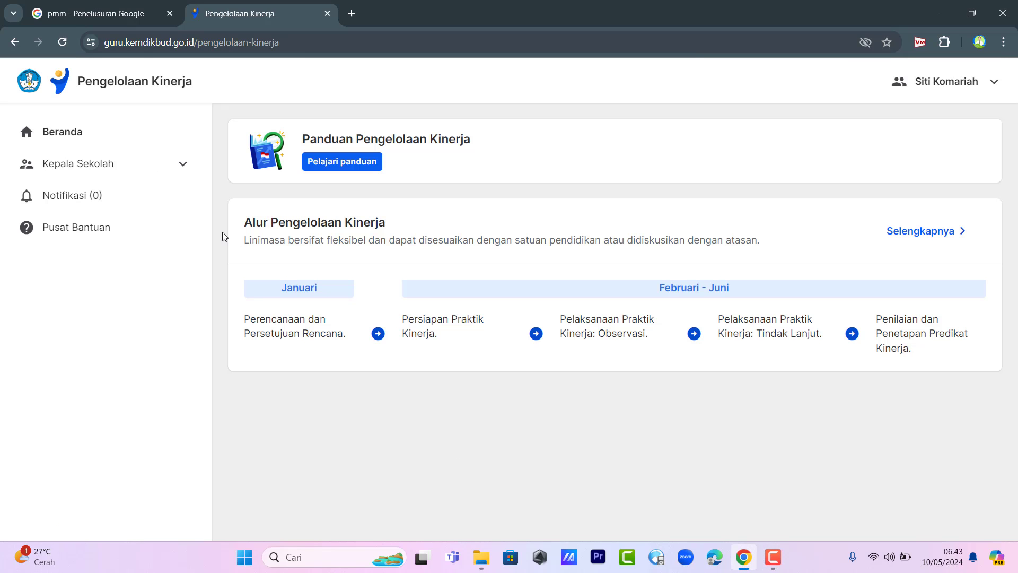
pyautogui.click(180, 171)
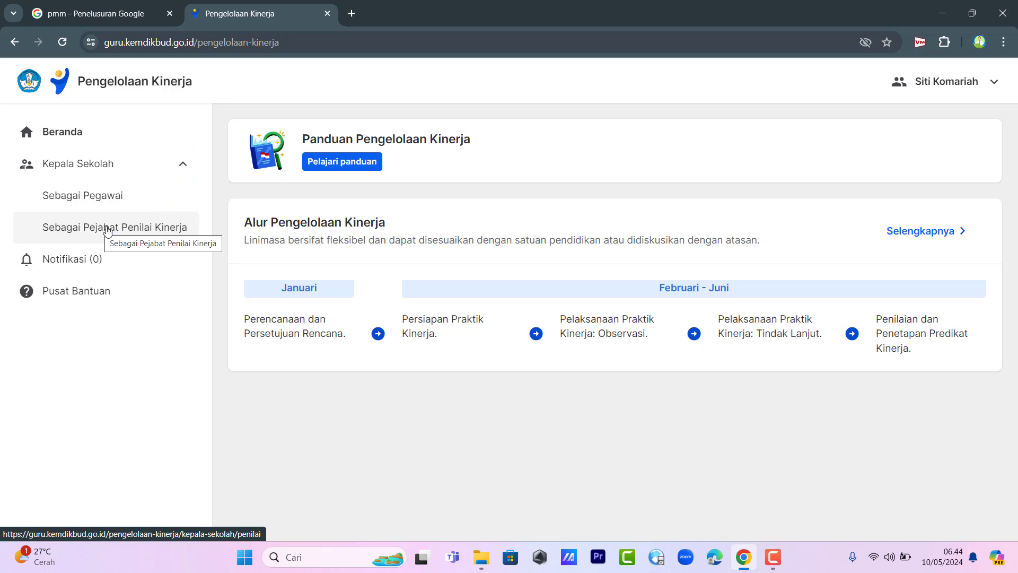
pyautogui.click(153, 232)
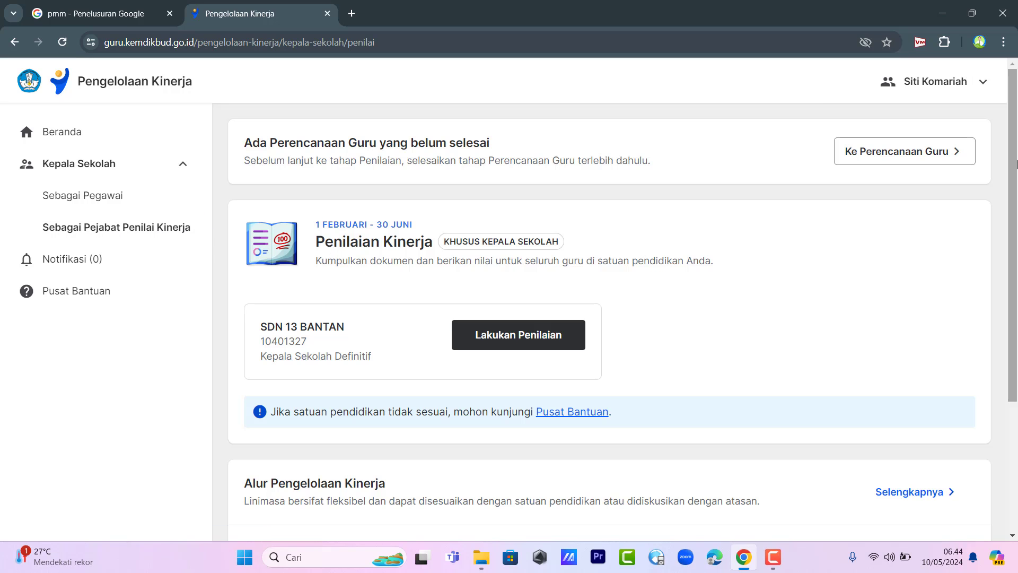
pyautogui.scroll(-2, 1017, 224)
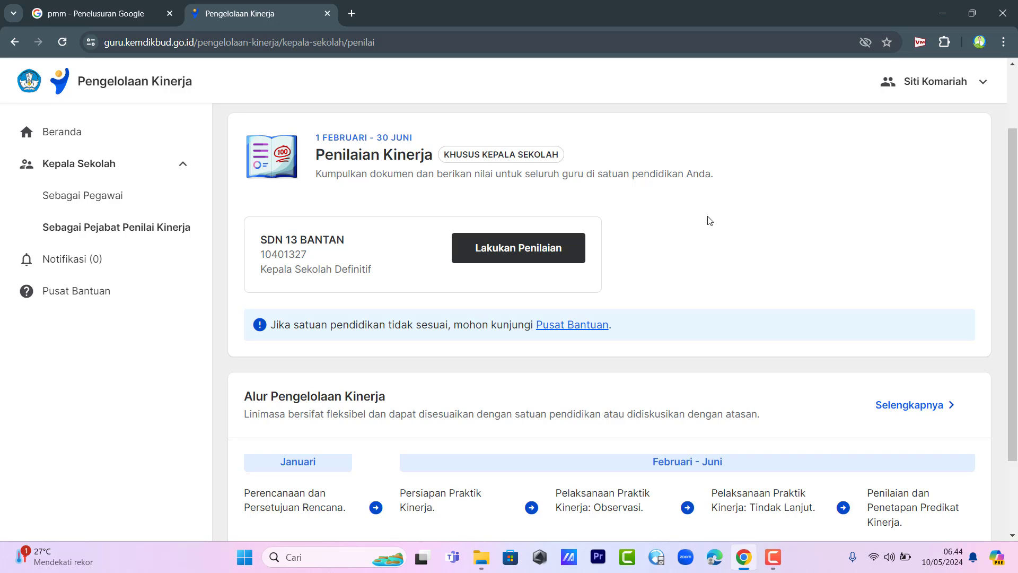
pyautogui.click(524, 257)
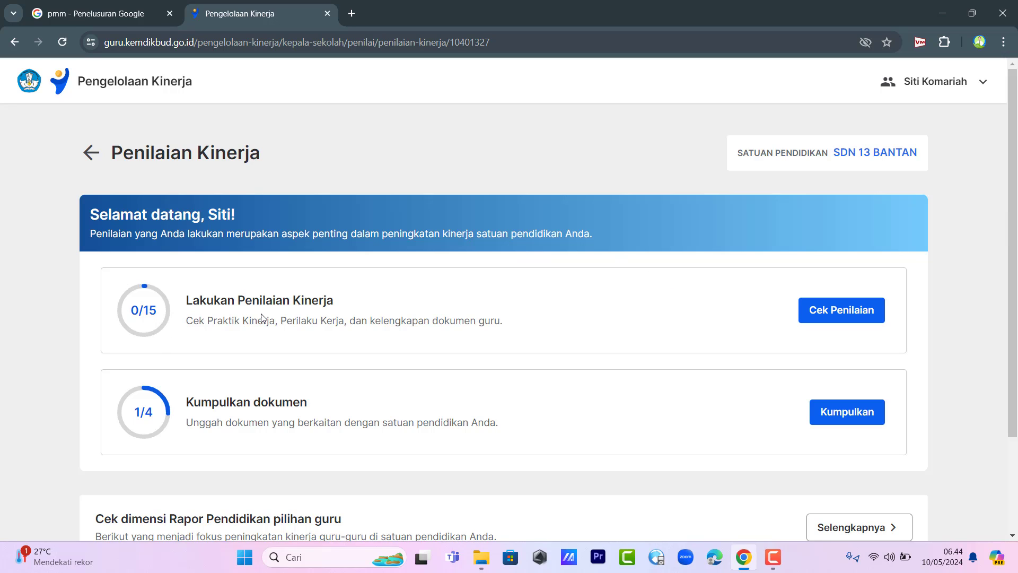
pyautogui.click(849, 311)
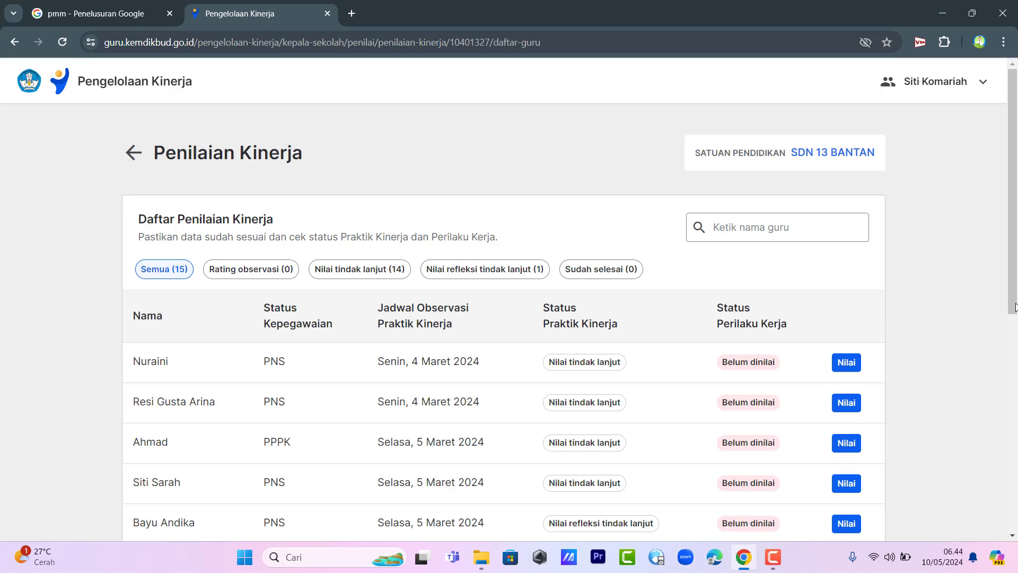
# Find the teacher whose Praktik Kinerja status is "Nilai refleksi tindak lanjut" and open that teacher's assessment details
pyautogui.moveTo(1010, 234); pyautogui.dragTo(1011, 291)
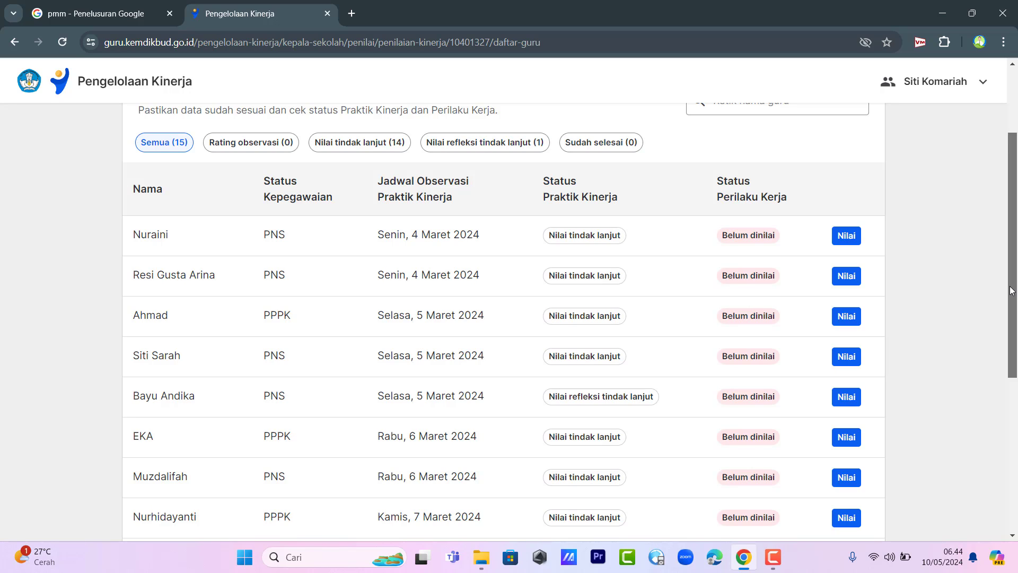
pyautogui.moveTo(1011, 291); pyautogui.dragTo(1010, 294)
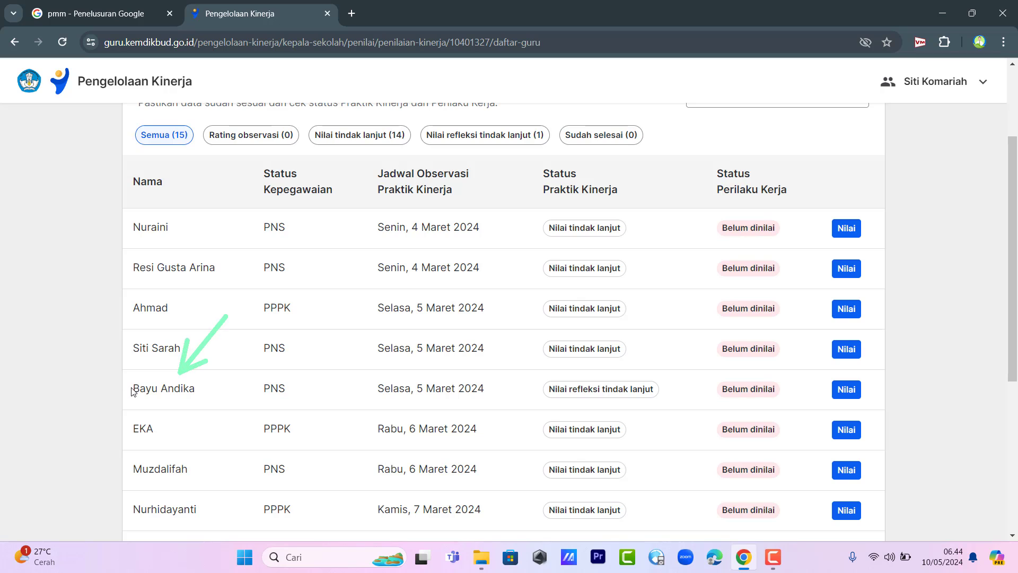
pyautogui.moveTo(133, 388); pyautogui.dragTo(359, 399)
pyautogui.moveTo(430, 392); pyautogui.dragTo(664, 391)
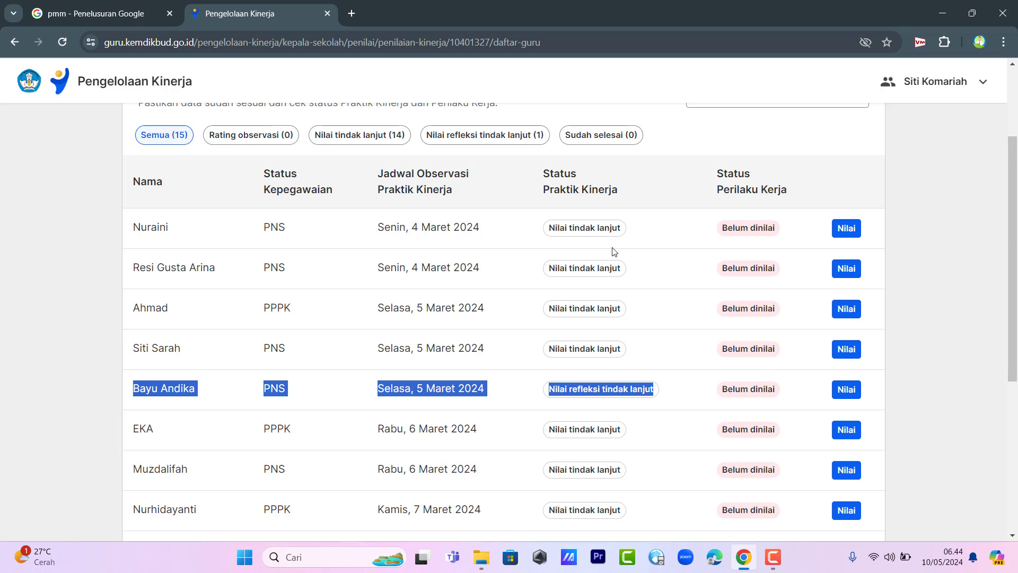
pyautogui.moveTo(1014, 200)
pyautogui.mouseDown()
pyautogui.moveTo(1014, 338)
pyautogui.moveTo(1015, 200)
pyautogui.mouseUp()
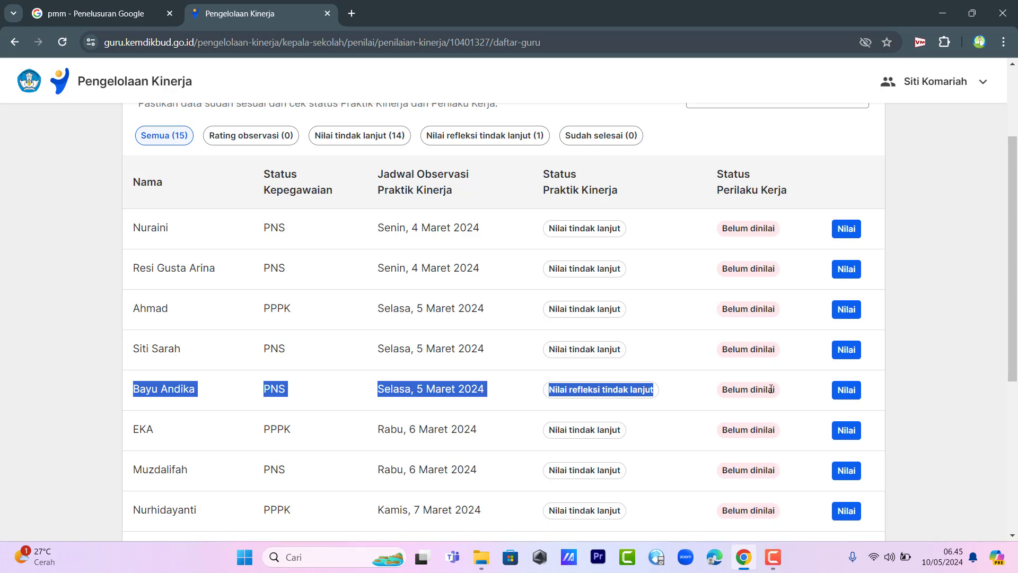
pyautogui.click(847, 391)
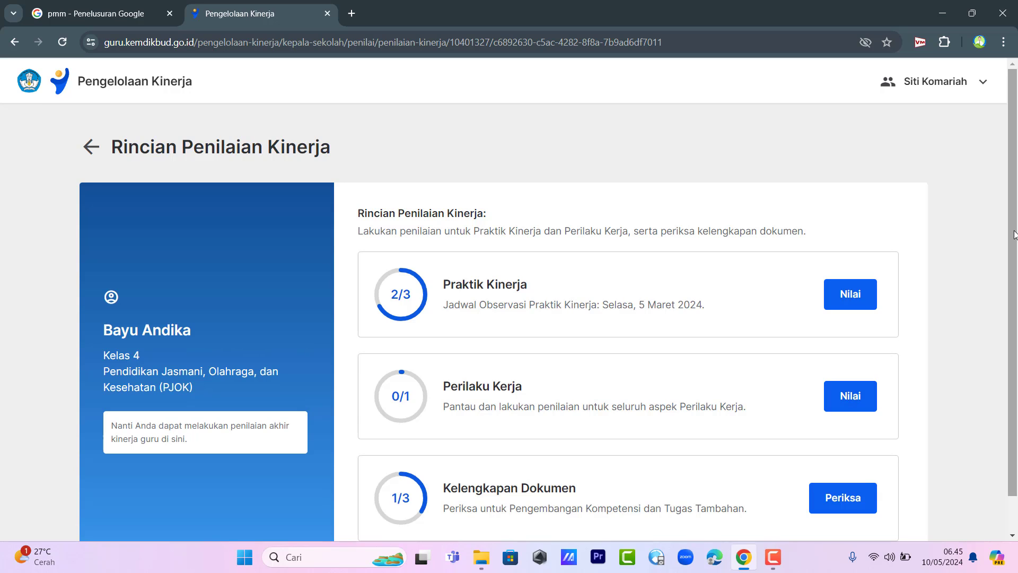
# Open the Praktik Kinerja assessment and start grading the Dokumen Refleksi Tindak Lanjut in Bagian 2
pyautogui.scroll(-1, 1016, 314)
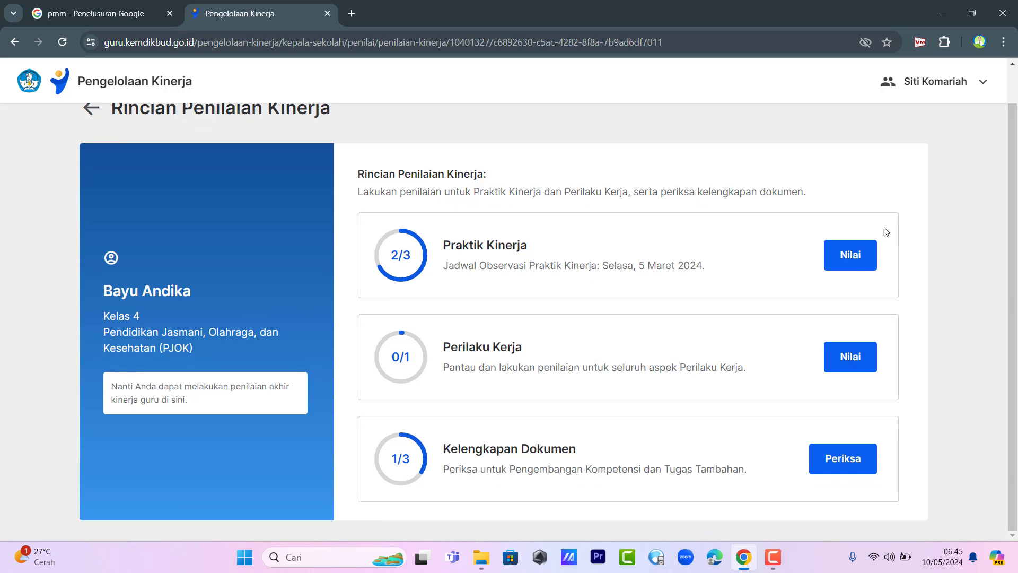
pyautogui.click(846, 262)
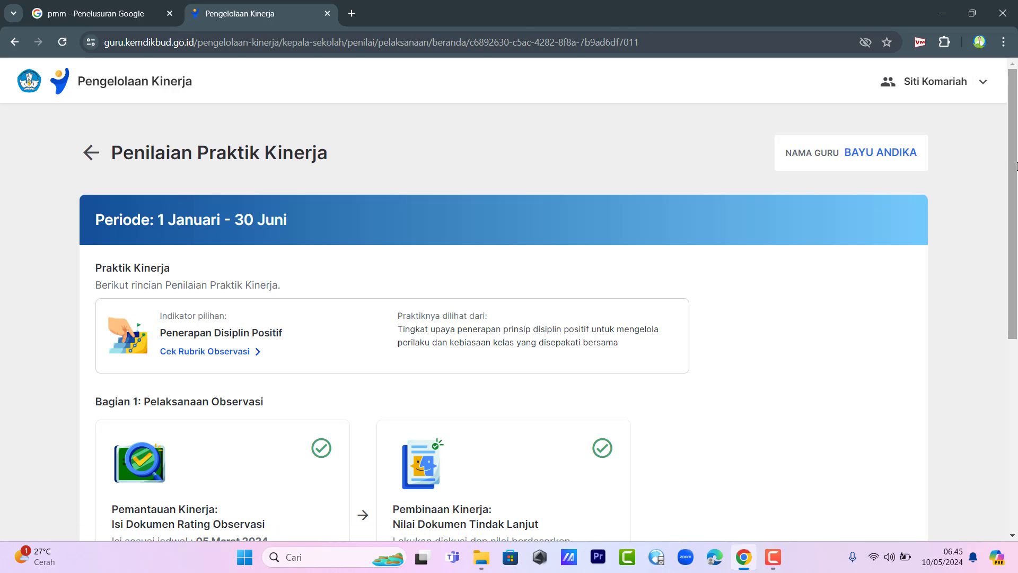
pyautogui.moveTo(1013, 169); pyautogui.dragTo(1016, 364)
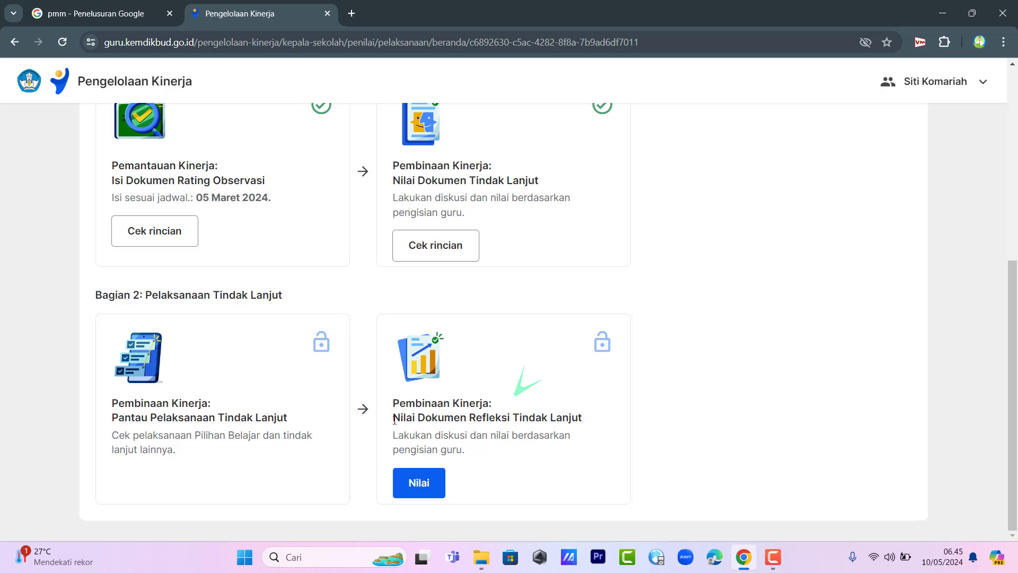
pyautogui.moveTo(395, 419); pyautogui.dragTo(582, 420)
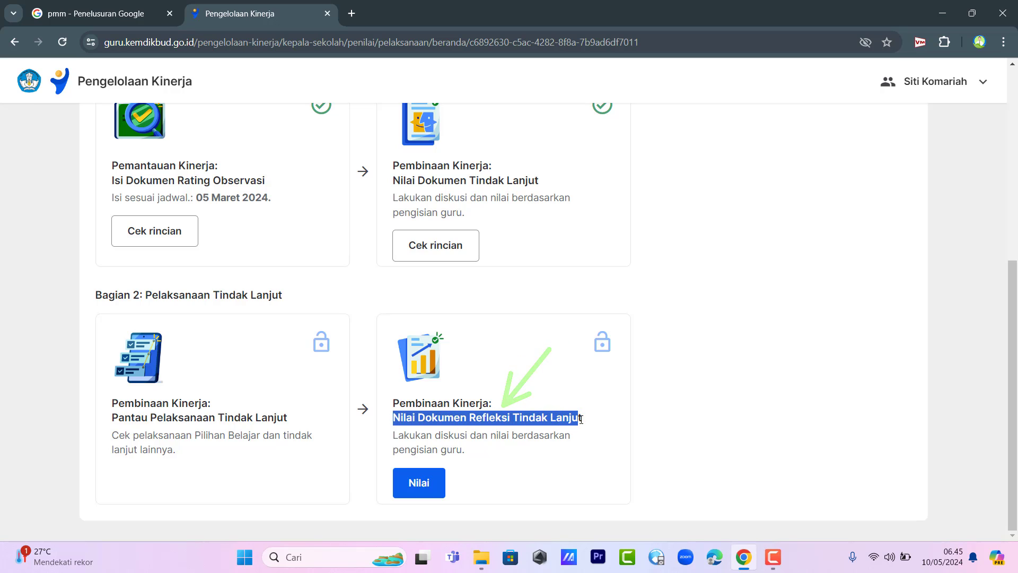
pyautogui.click(422, 482)
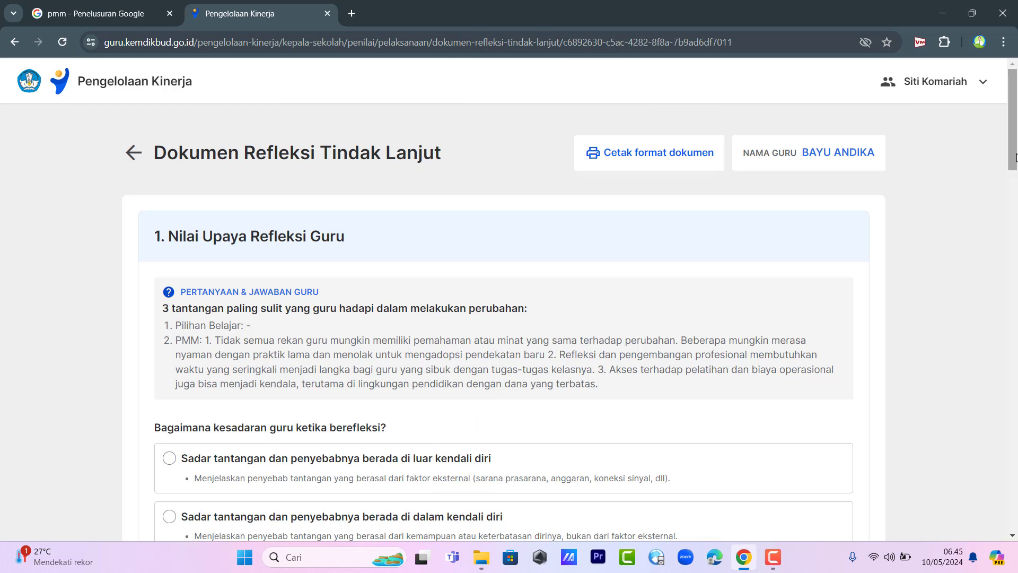
# Review the three assessment sections of the reflection document: Upaya Refleksi, Upaya Mempelajari and Peningkatan Kinerja Guru
pyautogui.moveTo(1015, 143)
pyautogui.mouseDown()
pyautogui.moveTo(1015, 211)
pyautogui.moveTo(1015, 143)
pyautogui.mouseUp()
pyautogui.moveTo(357, 244); pyautogui.dragTo(148, 259)
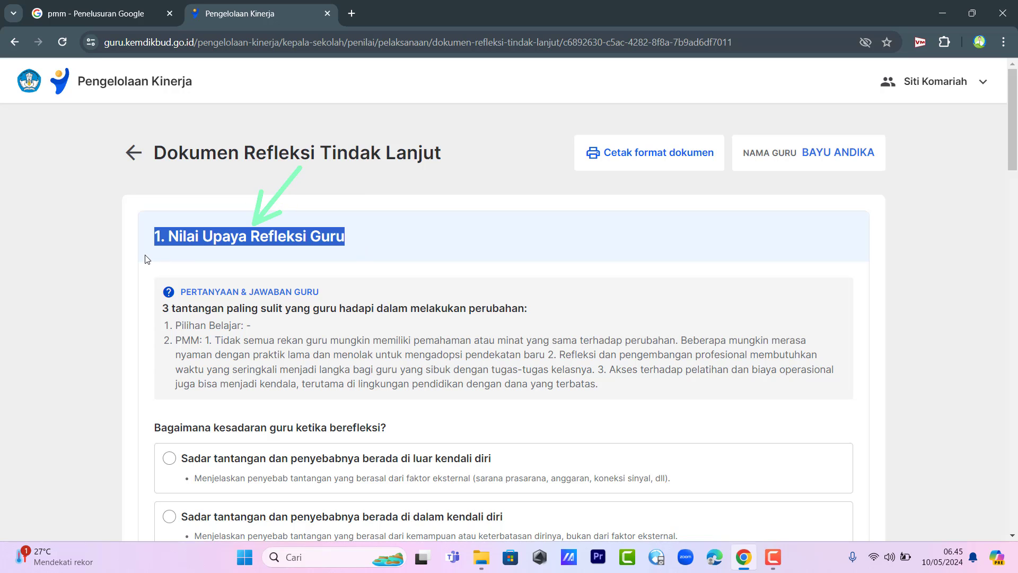
pyautogui.moveTo(1010, 145); pyautogui.dragTo(1010, 265)
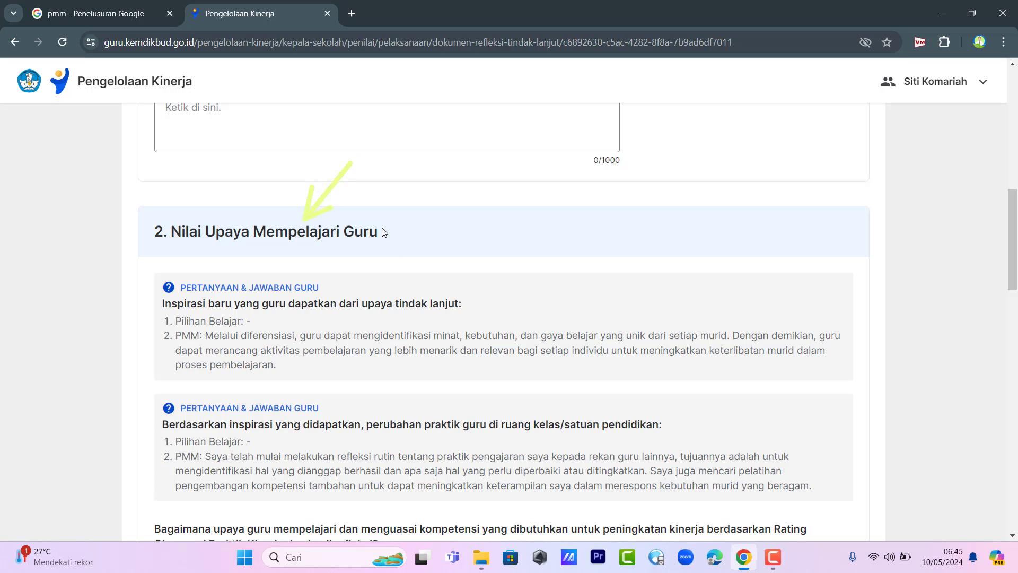
pyautogui.moveTo(387, 230); pyautogui.dragTo(158, 227)
pyautogui.moveTo(1013, 220); pyautogui.dragTo(1015, 369)
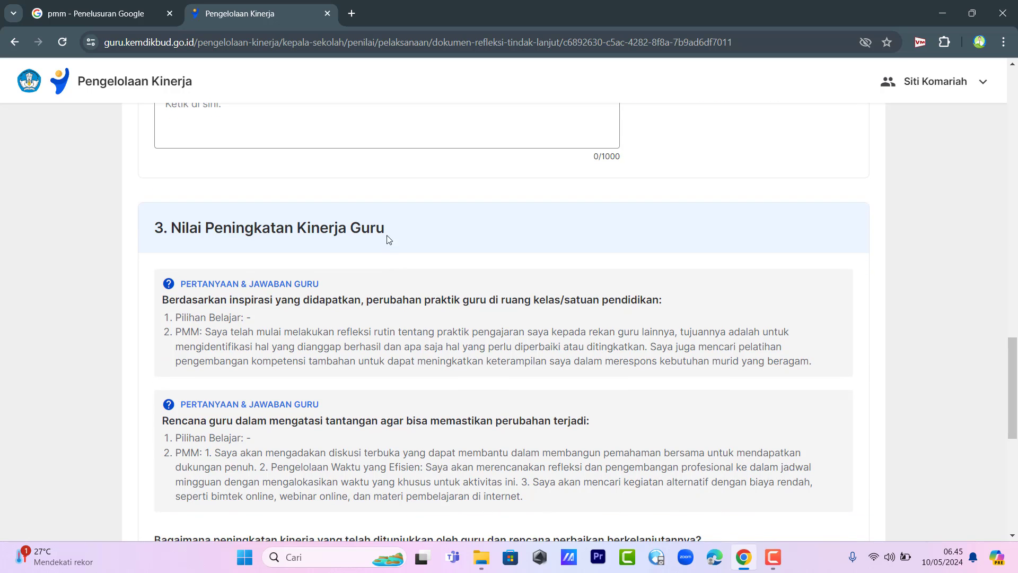
pyautogui.moveTo(388, 232); pyautogui.dragTo(458, 242)
pyautogui.moveTo(1014, 356); pyautogui.dragTo(1015, 83)
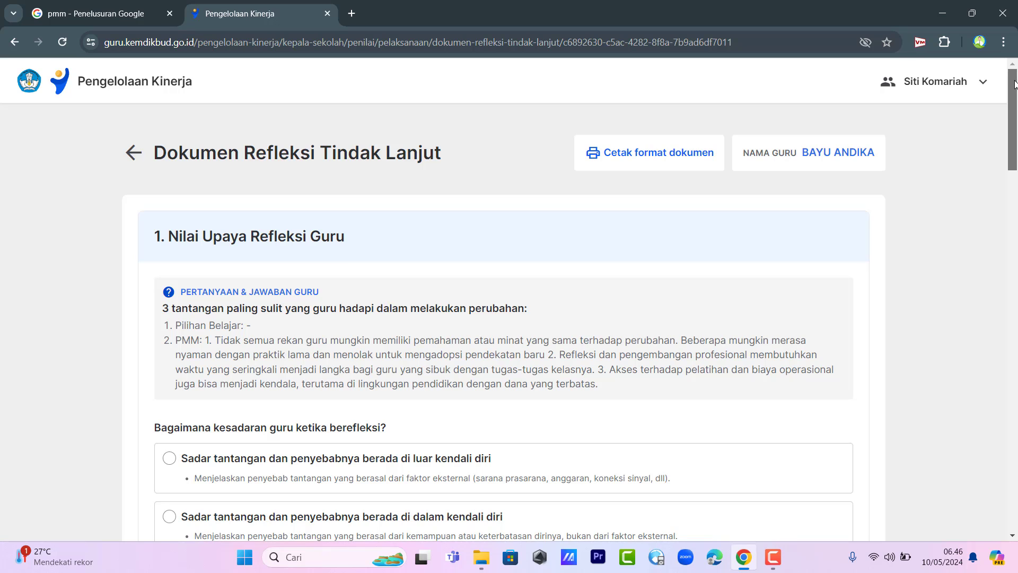
pyautogui.moveTo(1014, 83); pyautogui.dragTo(1015, 84)
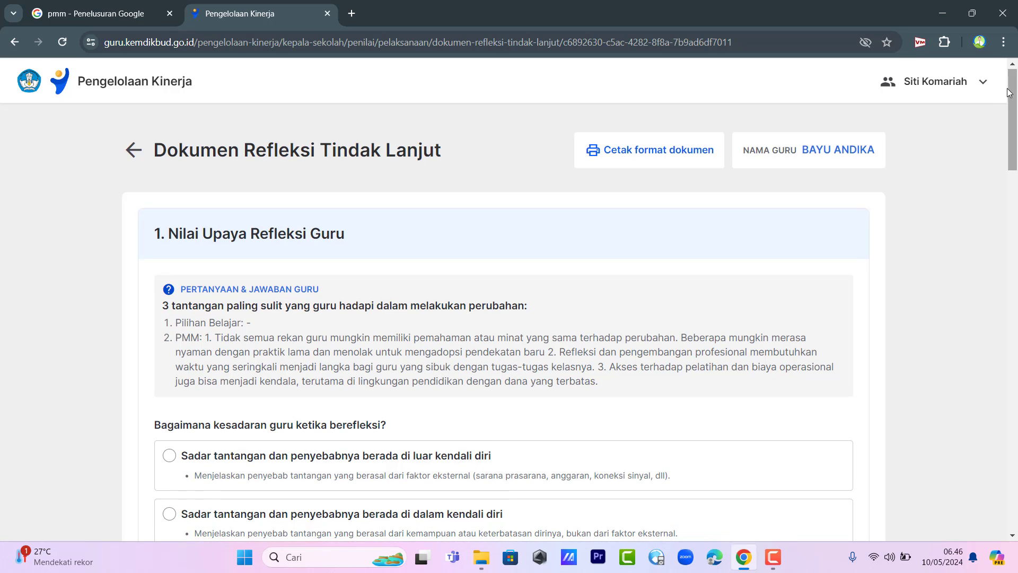
# Rate the teacher's reflection awareness as "Sadar tantangan dan penyebabnya berada di dalam kendali diri serta dampaknya"
pyautogui.scroll(-5, 200, 194)
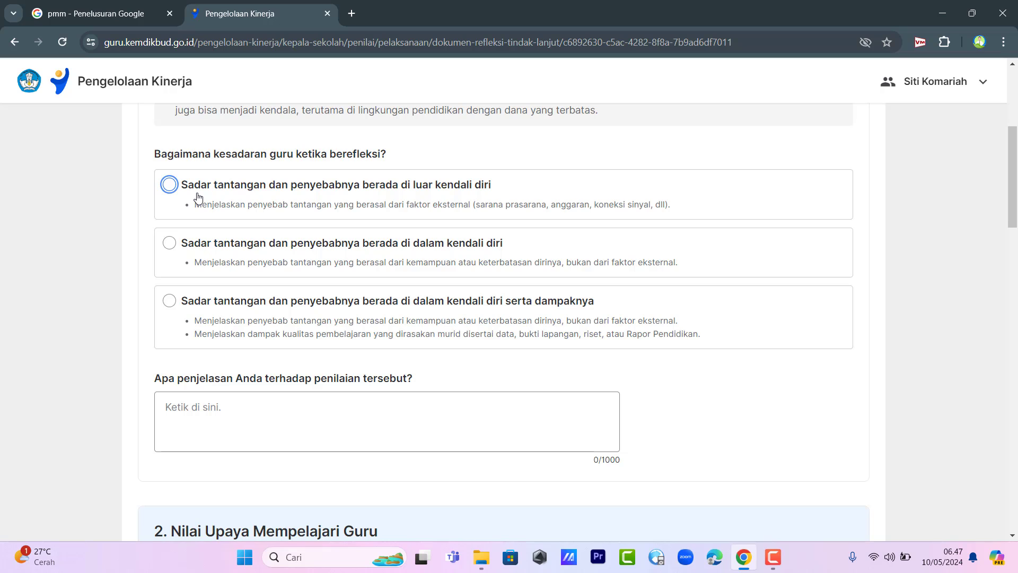
pyautogui.click(199, 198)
pyautogui.click(170, 244)
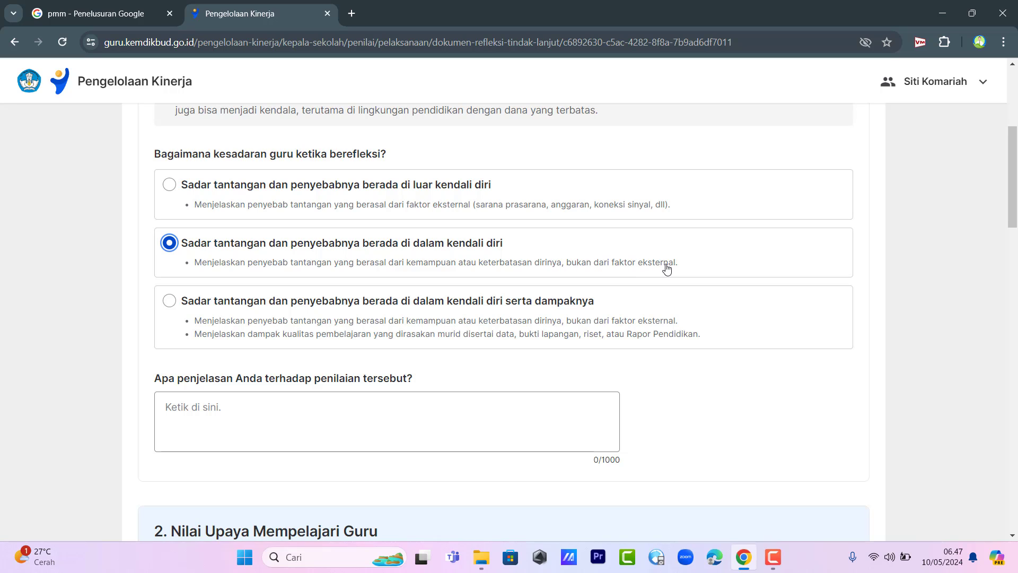
pyautogui.click(168, 301)
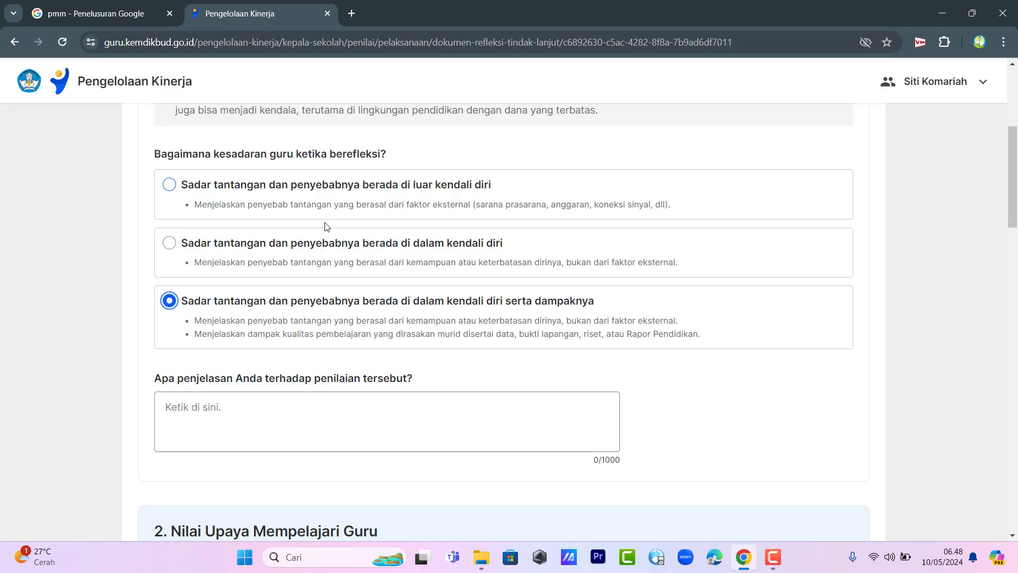
pyautogui.click(197, 408)
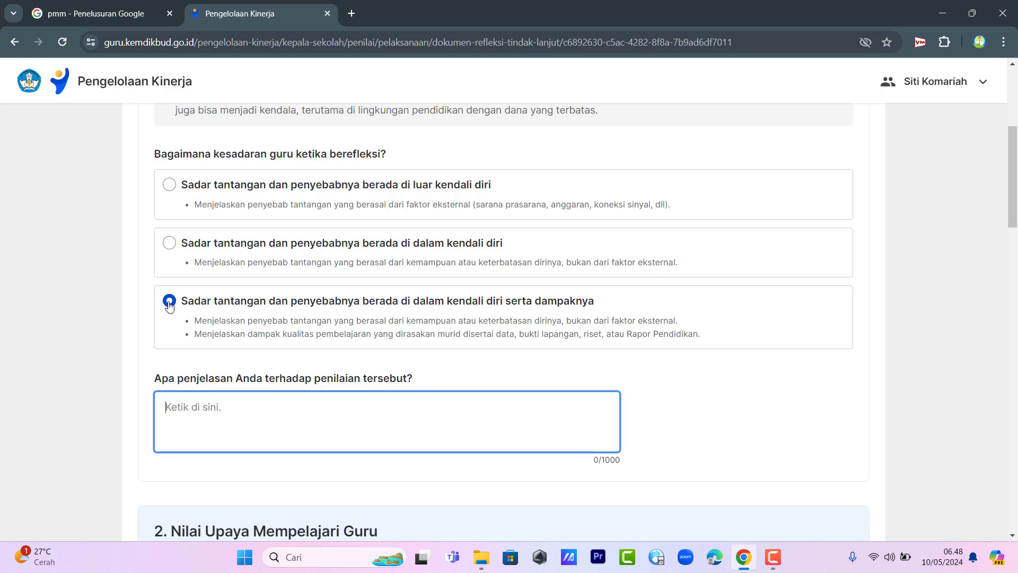
pyautogui.click(197, 322)
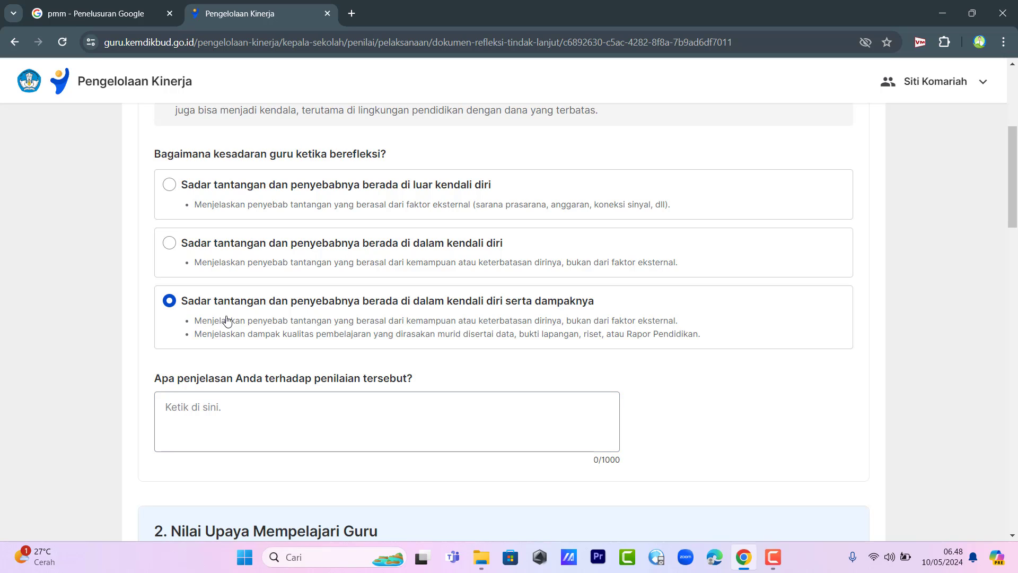
# Explain the reflection rating with the teacher's name and "mampu menjelaskan penyebab tantangan yang berasal dari kemampuan atau keterbatasan dirinya, bukan dari faktor ekternal"
pyautogui.click(237, 404)
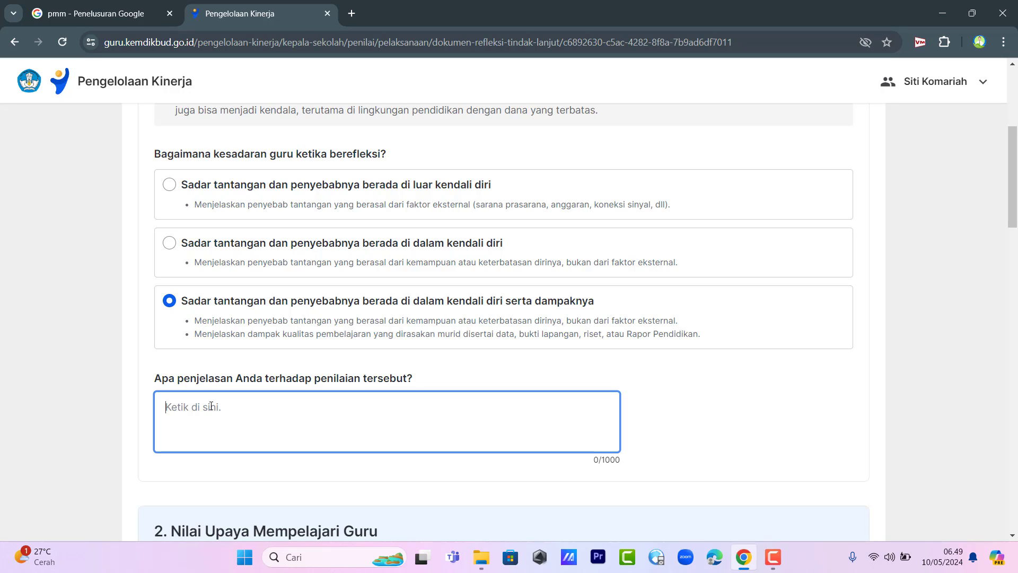
pyautogui.moveTo(424, 383); pyautogui.dragTo(152, 384)
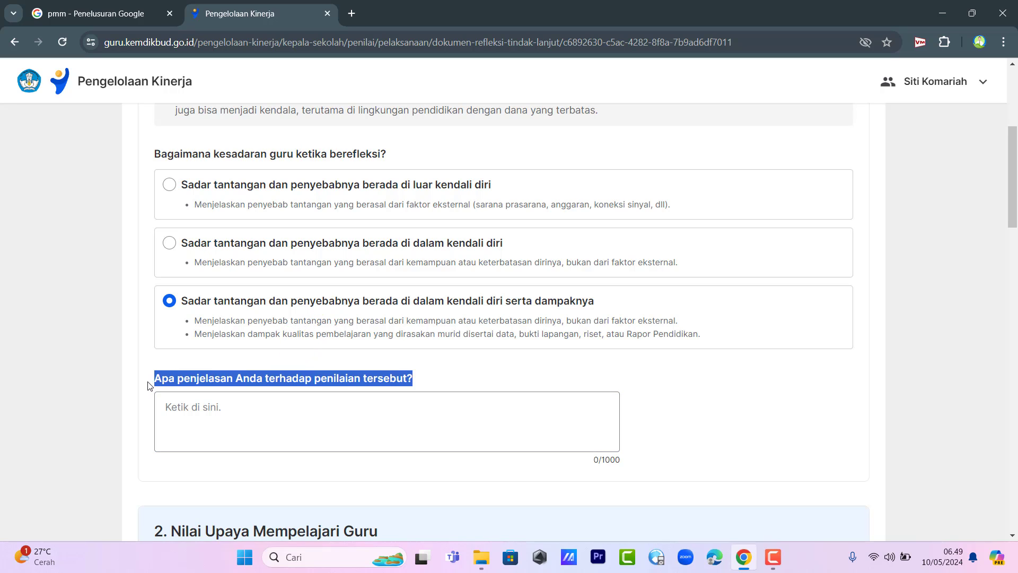
pyautogui.click(177, 413)
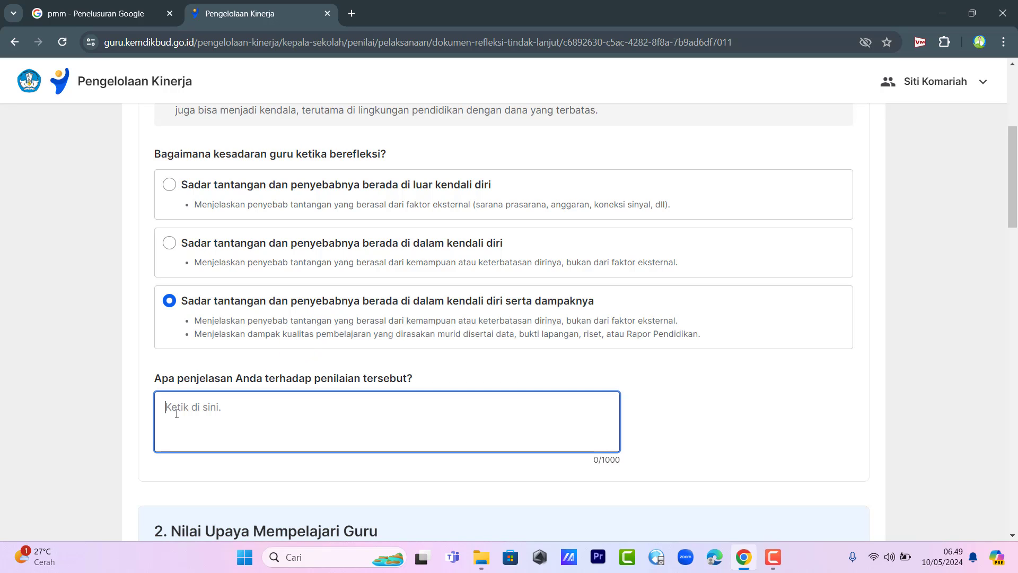
pyautogui.write('Pak')
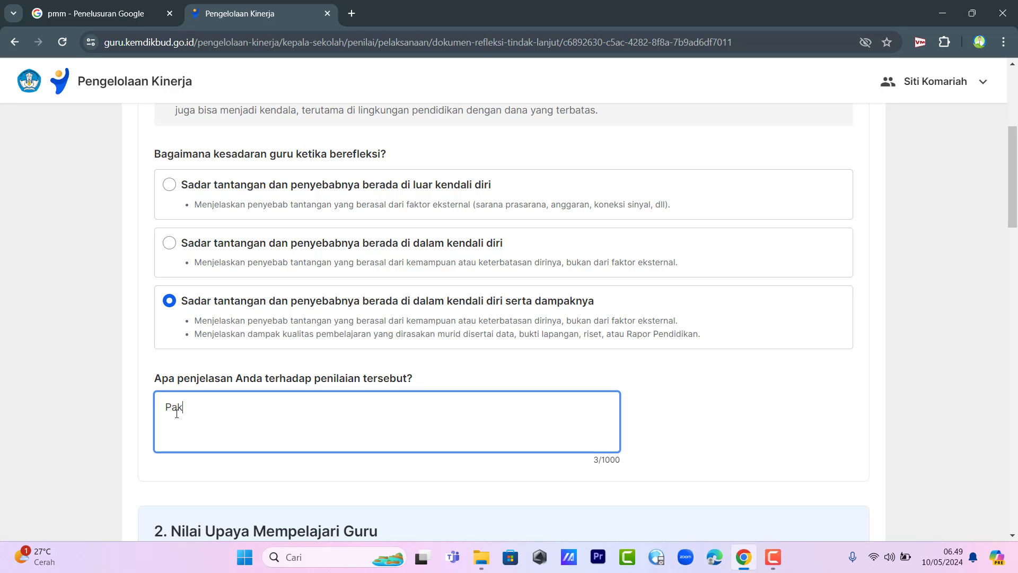
pyautogui.write(' B')
pyautogui.press('BackSpace')
pyautogui.write('Ba')
pyautogui.write('yu')
pyautogui.write(' mnam')
pyautogui.press('BackSpace')
pyautogui.press('BackSpace')
pyautogui.press('BackSpace')
pyautogui.write('amou')
pyautogui.press('BackSpace')
pyautogui.press('BackSpace')
pyautogui.write('pu menjelaskan')
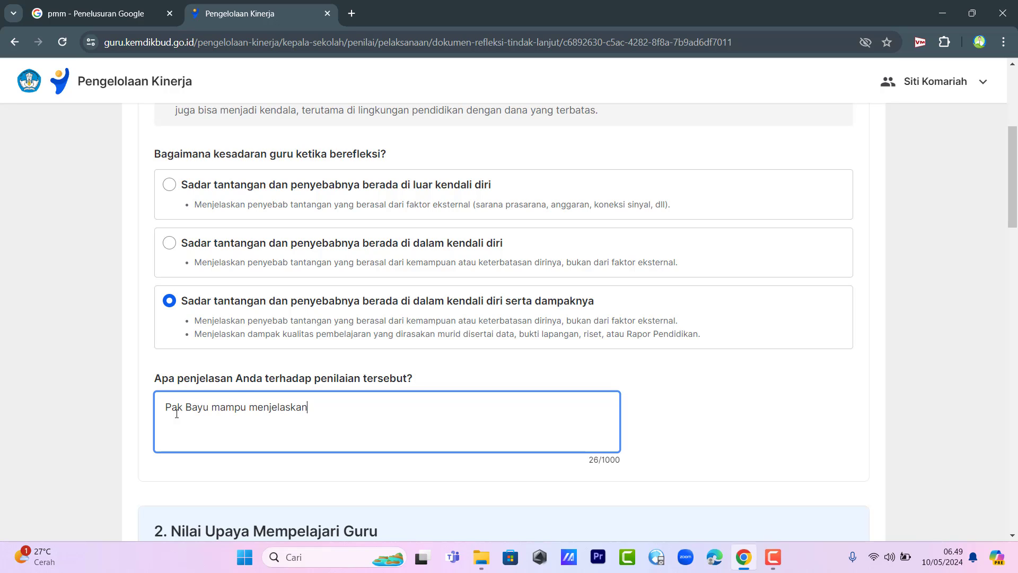
pyautogui.write(' penyebab tantangan yang bera')
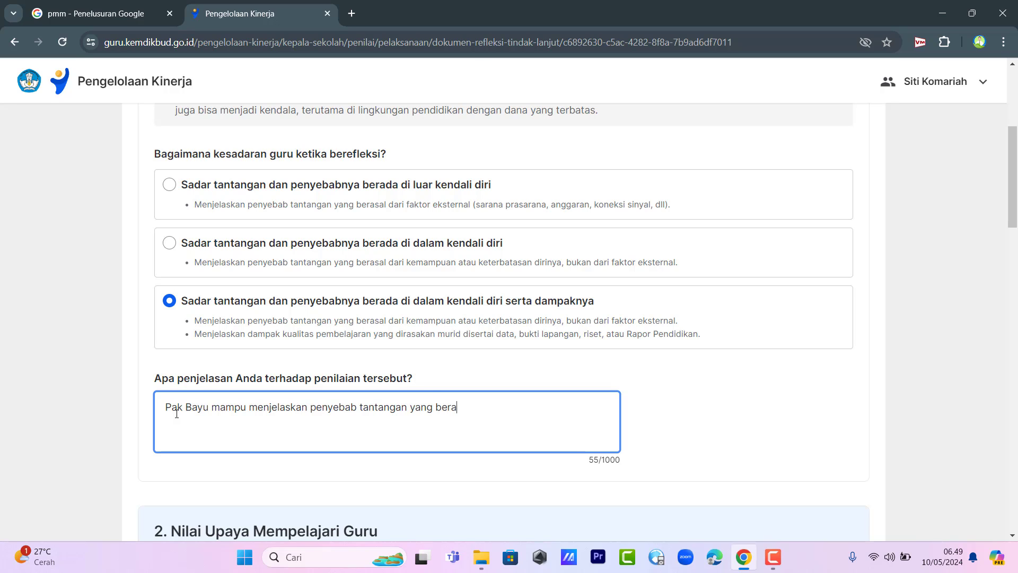
pyautogui.write('sal dari kemampuan atau')
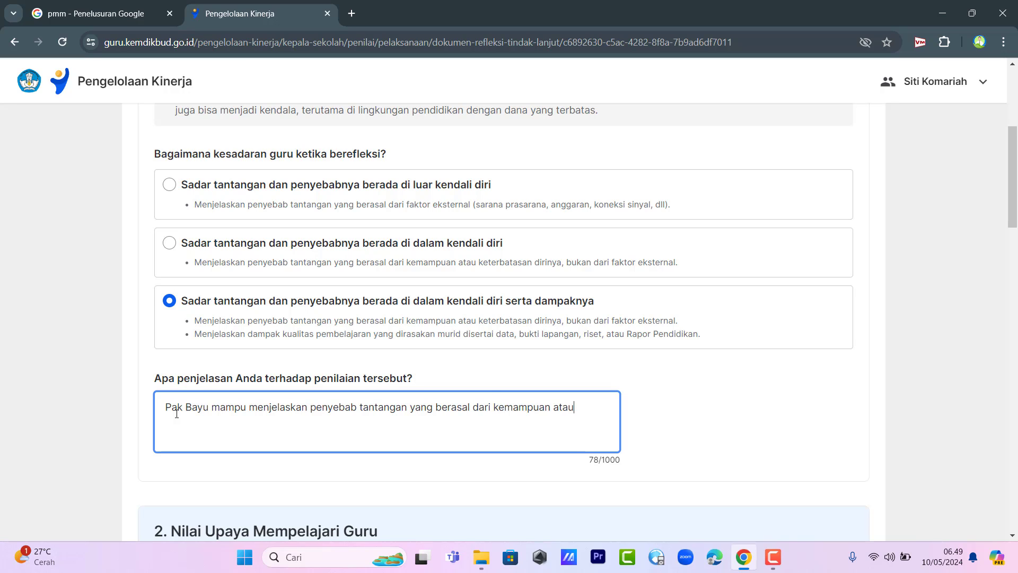
pyautogui.write(' keterbatasan dirinya, bukan dari faktor')
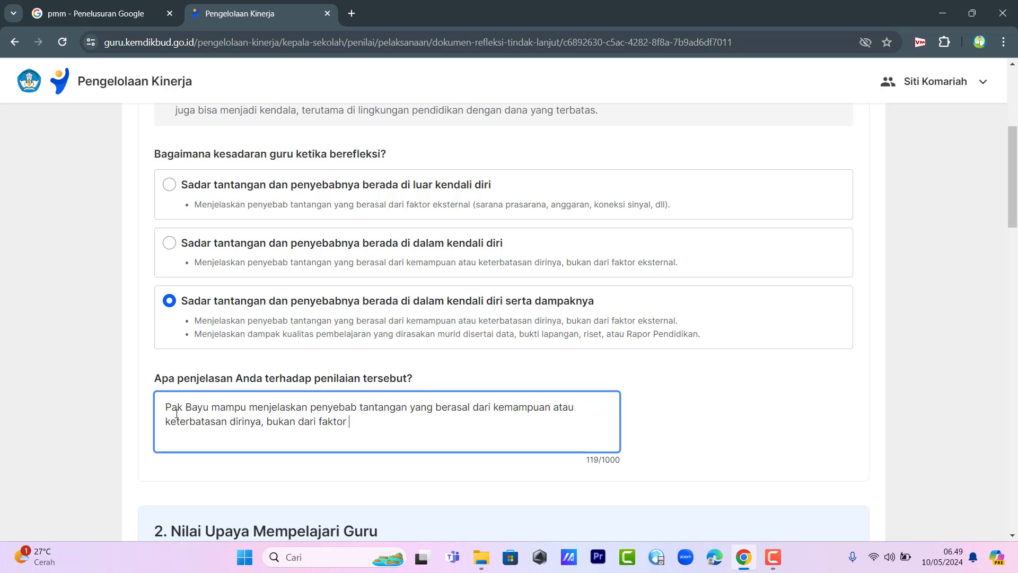
pyautogui.write(' ekternal')
pyautogui.click(683, 323)
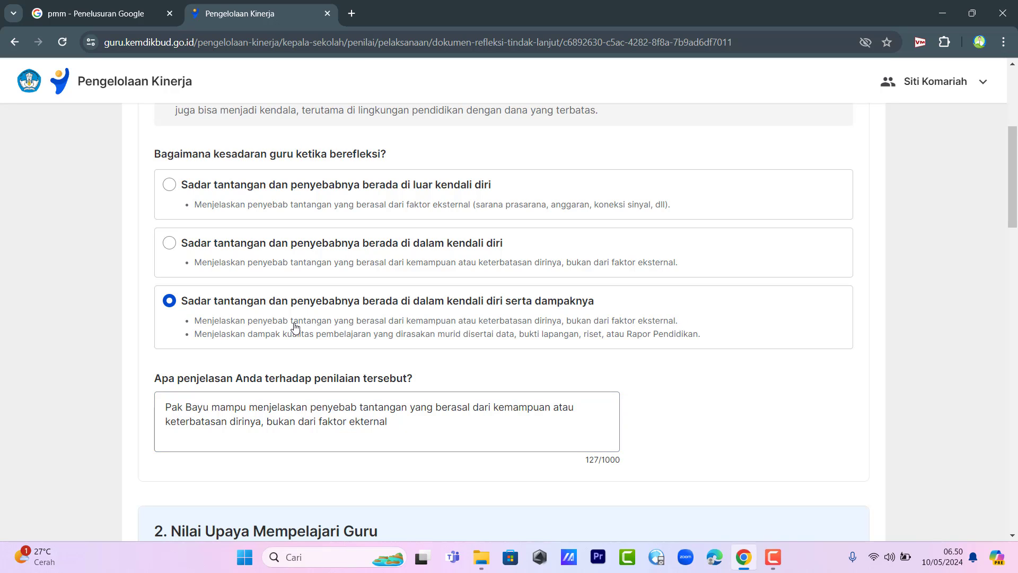
pyautogui.click(405, 427)
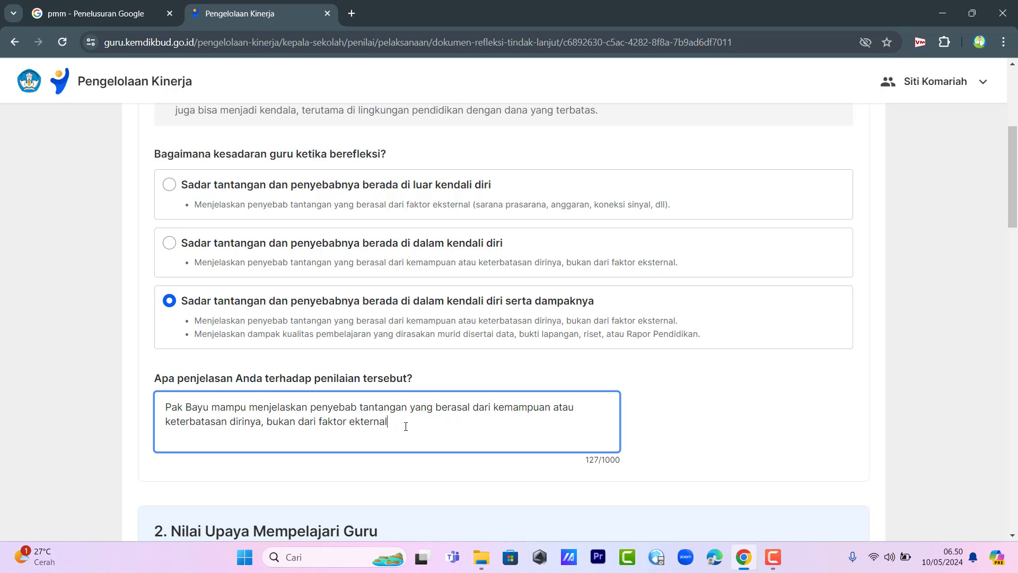
pyautogui.click(628, 467)
pyautogui.moveTo(622, 461); pyautogui.dragTo(592, 461)
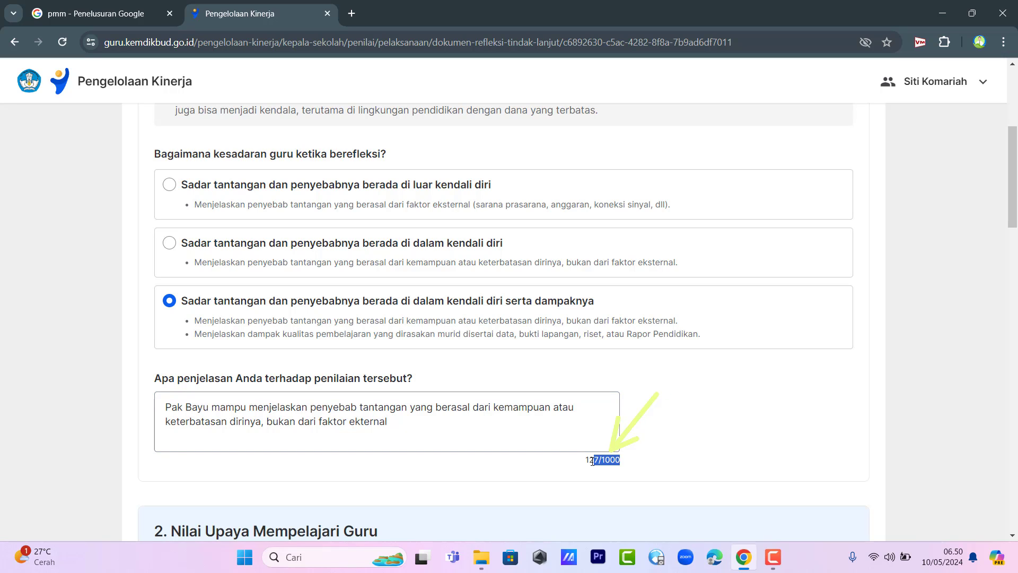
# Extend the end of the reflection rating explanation with "dengan sangat baik."
pyautogui.click(399, 420)
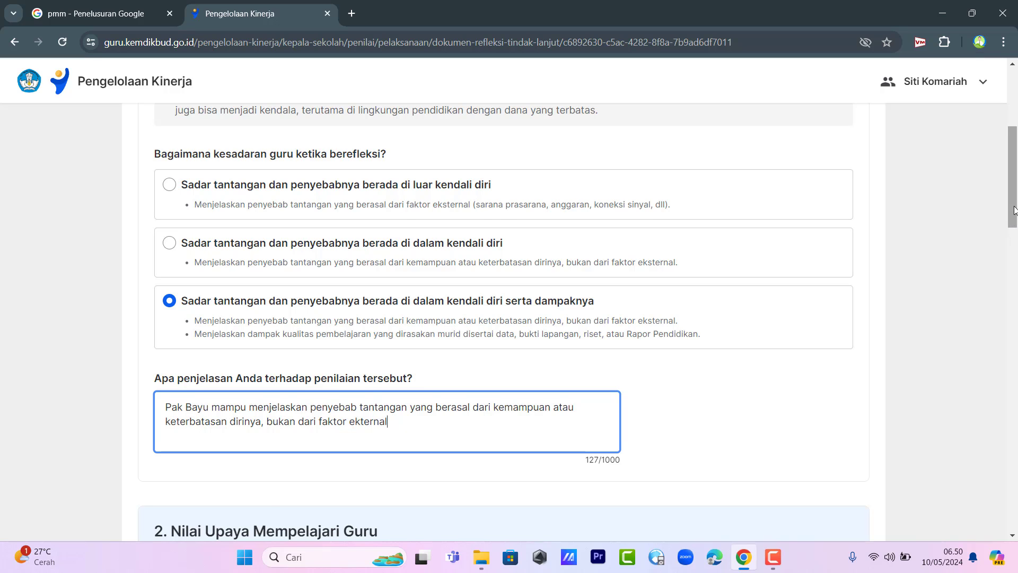
pyautogui.moveTo(1014, 210); pyautogui.dragTo(1013, 214)
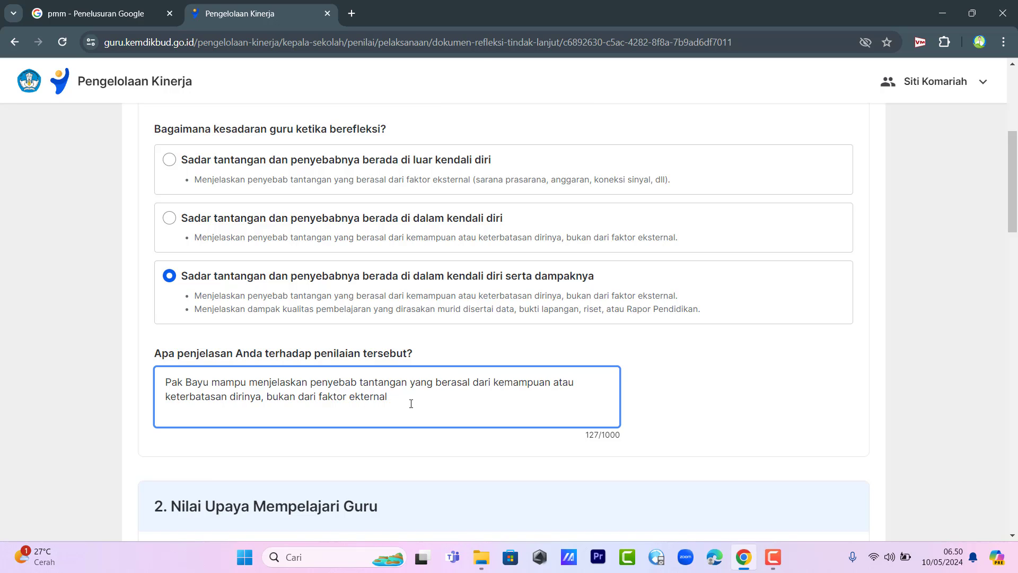
pyautogui.write('.')
pyautogui.press('BackSpace')
pyautogui.write('secara baik.')
pyautogui.click(392, 397)
pyautogui.write('dengan sanga')
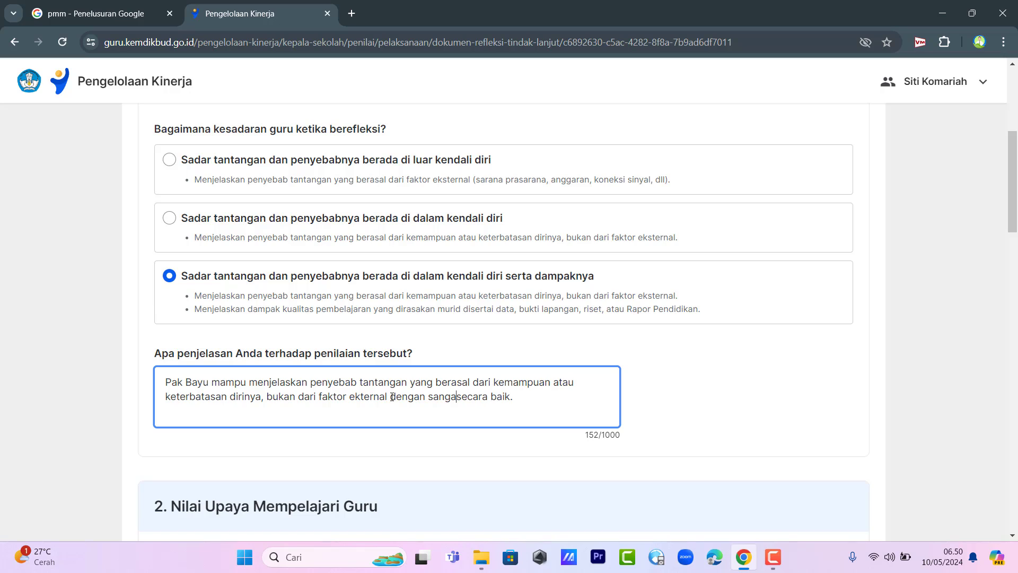
pyautogui.write('t baik')
pyautogui.press('Delete')
pyautogui.press('Delete')
pyautogui.press('Delete')
pyautogui.press('Delete')
pyautogui.press('Delete')
pyautogui.press('Delete')
pyautogui.press('Delete')
pyautogui.press('Delete')
pyautogui.press('Delete')
pyautogui.press('Delete')
pyautogui.press('Delete')
pyautogui.click(510, 401)
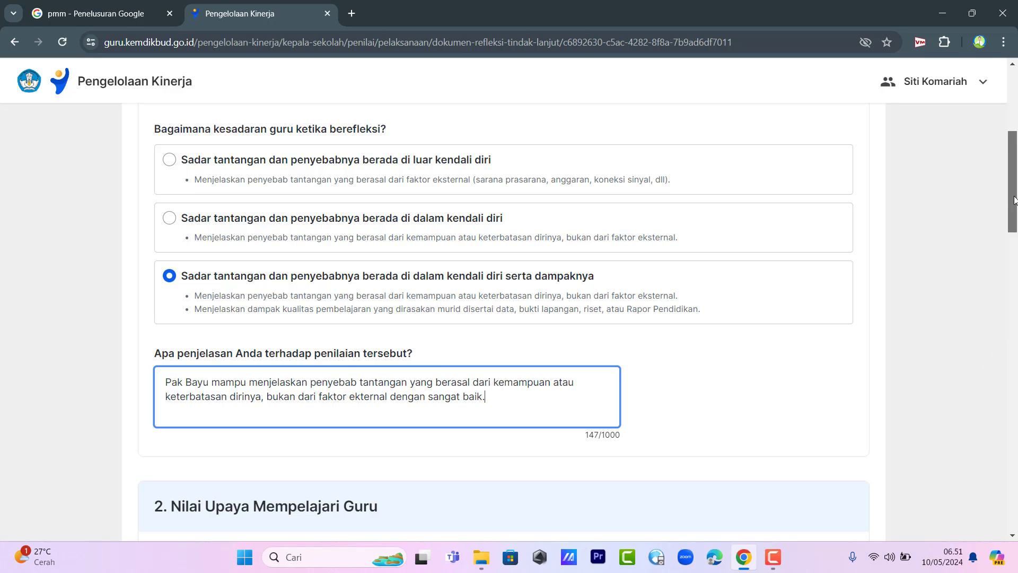
# Rate the teacher's learning effort in section 2 as "Membagikan praktik baik hasil inspirasi dari upaya tindak lanjut"
pyautogui.moveTo(1013, 208); pyautogui.dragTo(1013, 289)
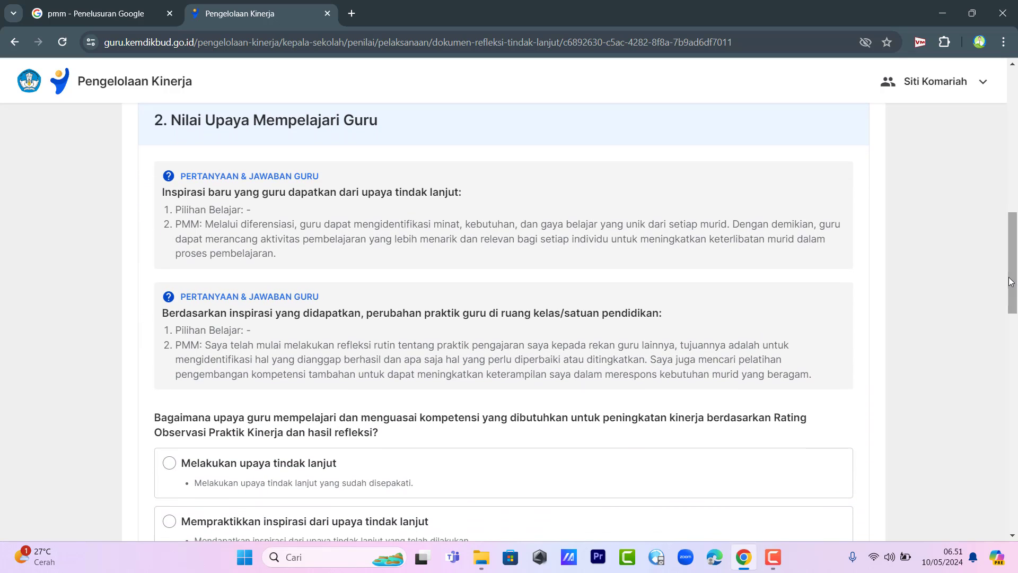
pyautogui.moveTo(393, 122); pyautogui.dragTo(151, 123)
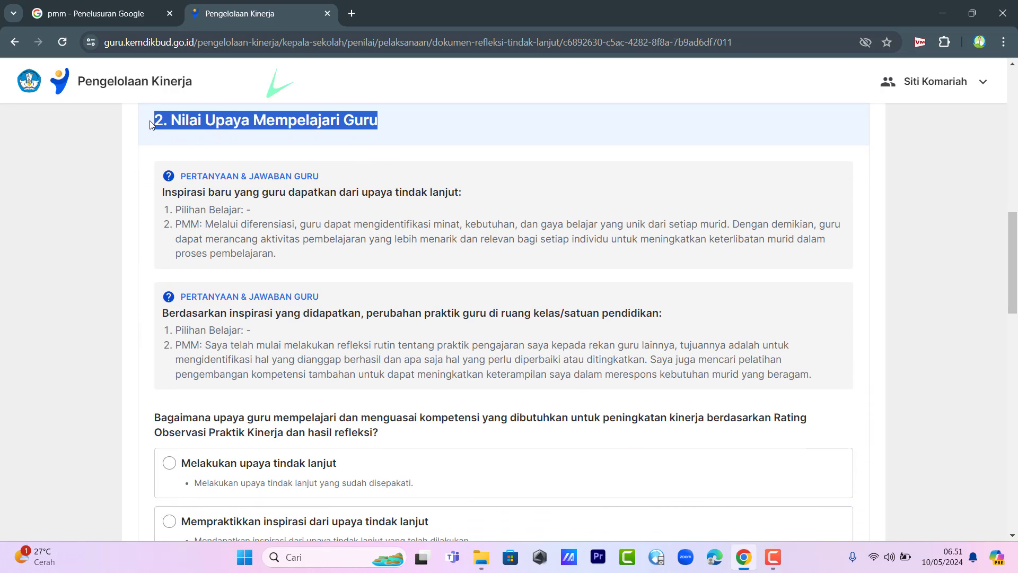
pyautogui.moveTo(379, 121)
pyautogui.mouseDown()
pyautogui.moveTo(352, 121)
pyautogui.moveTo(391, 115)
pyautogui.mouseUp()
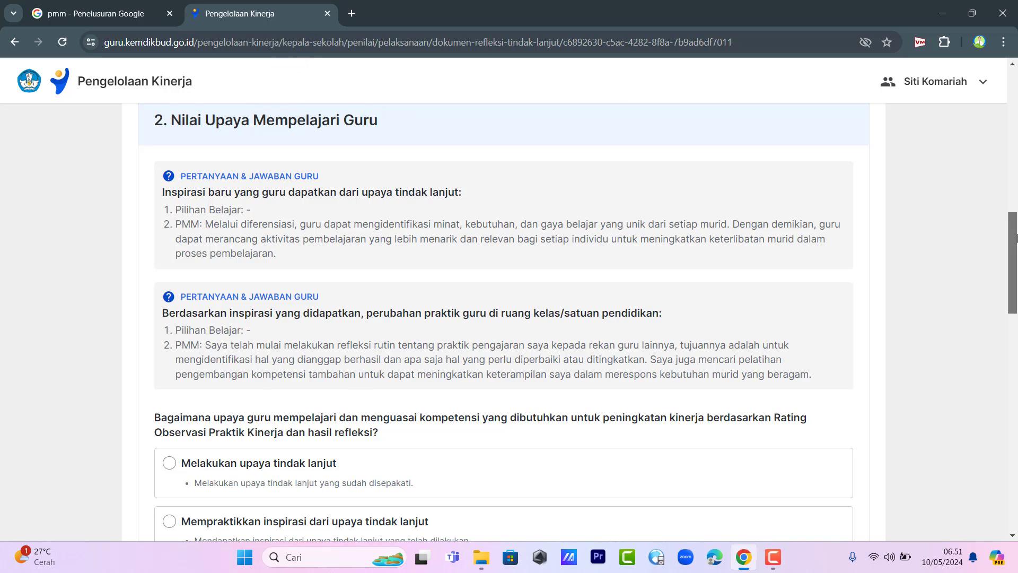
pyautogui.moveTo(1014, 240)
pyautogui.mouseDown()
pyautogui.moveTo(1015, 299)
pyautogui.moveTo(1014, 291)
pyautogui.mouseUp()
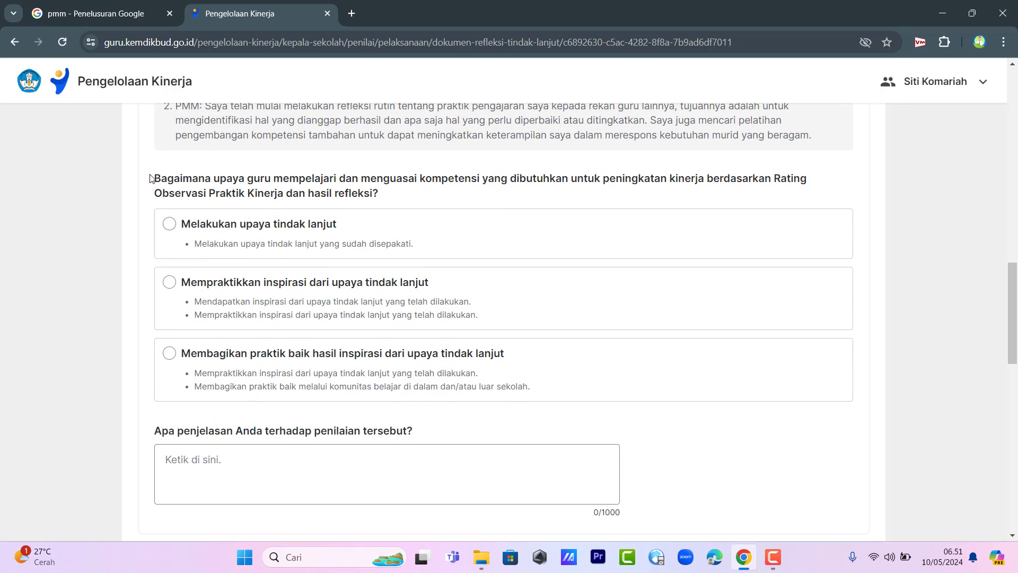
pyautogui.moveTo(151, 179); pyautogui.dragTo(393, 195)
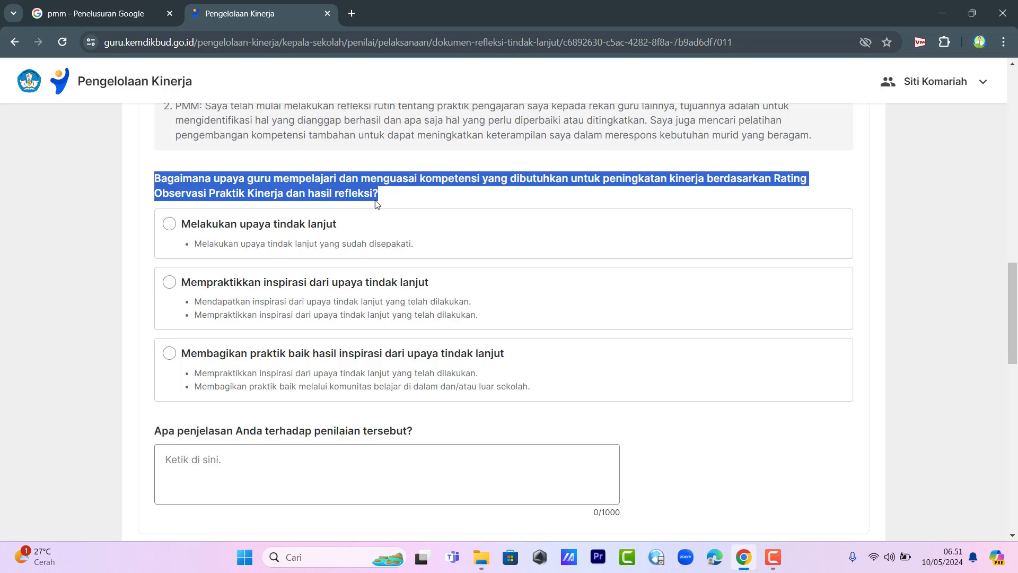
pyautogui.click(169, 352)
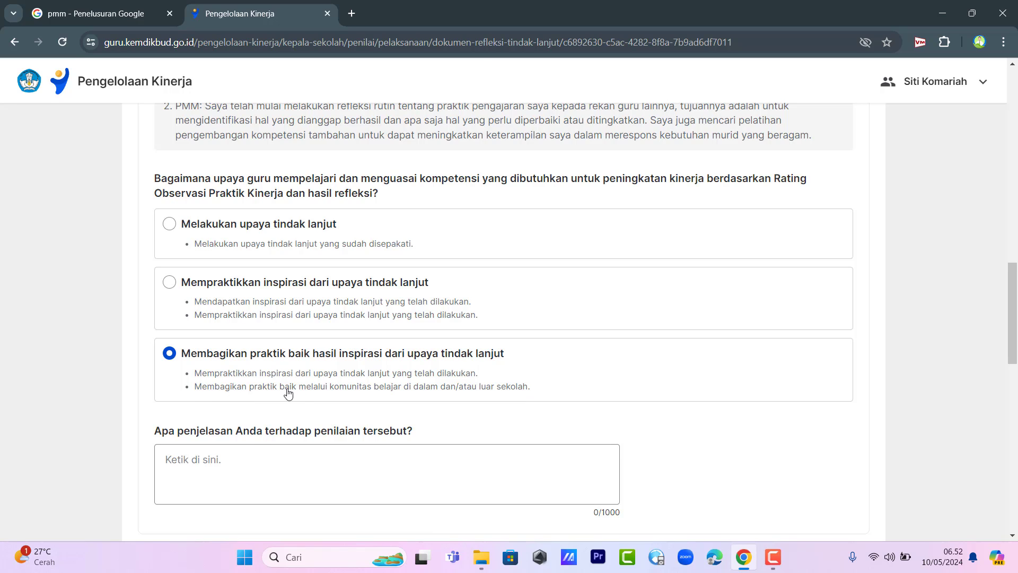
# Explain the rating with the teacher's name and "dengan sangat baik membagikan praktik baik melalui komunitas belajar yang ada di dalam sekolah, melalui kegiatan pertemuan mingguan."
pyautogui.click(217, 461)
pyautogui.write('P')
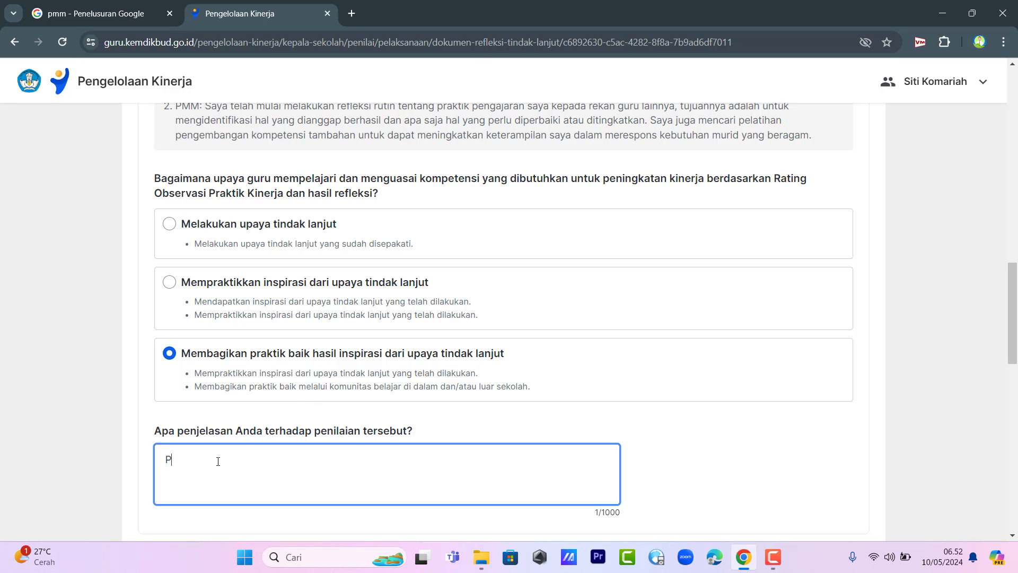
pyautogui.write('ak Bayu dengan sangat baik ')
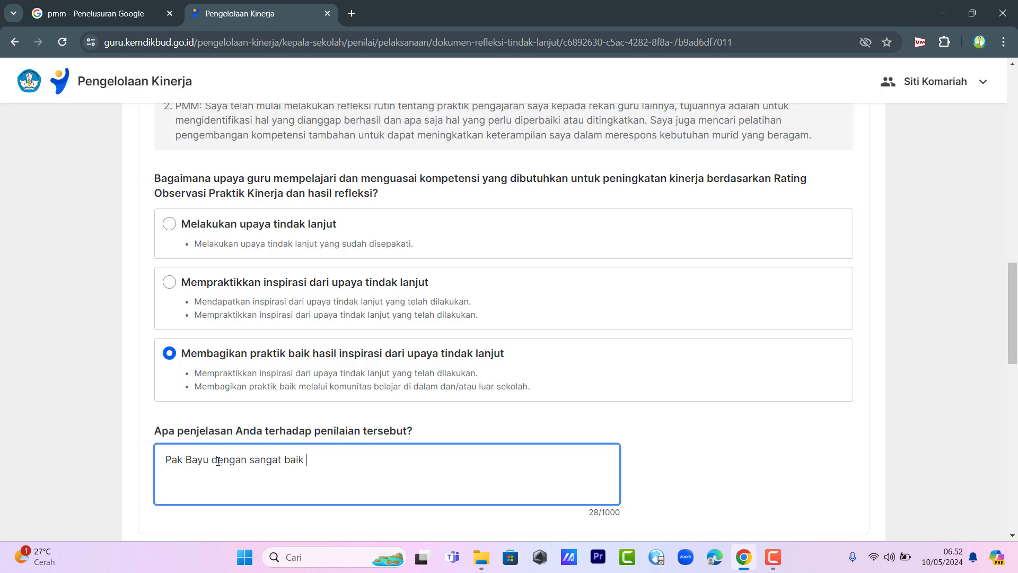
pyautogui.write('membagikan praktik baik mel')
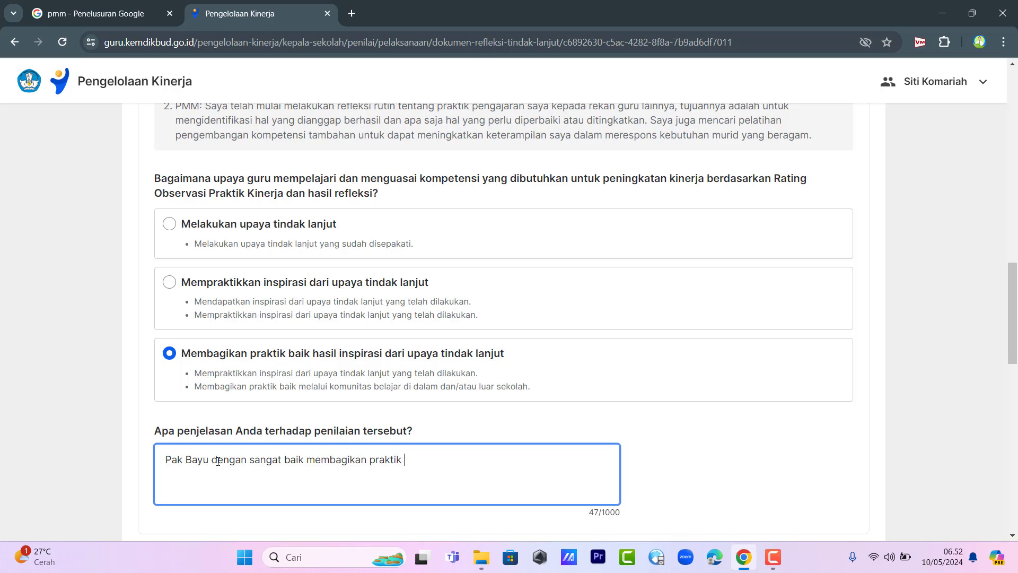
pyautogui.write('ali')
pyautogui.write('ui')
pyautogui.write(' komunita')
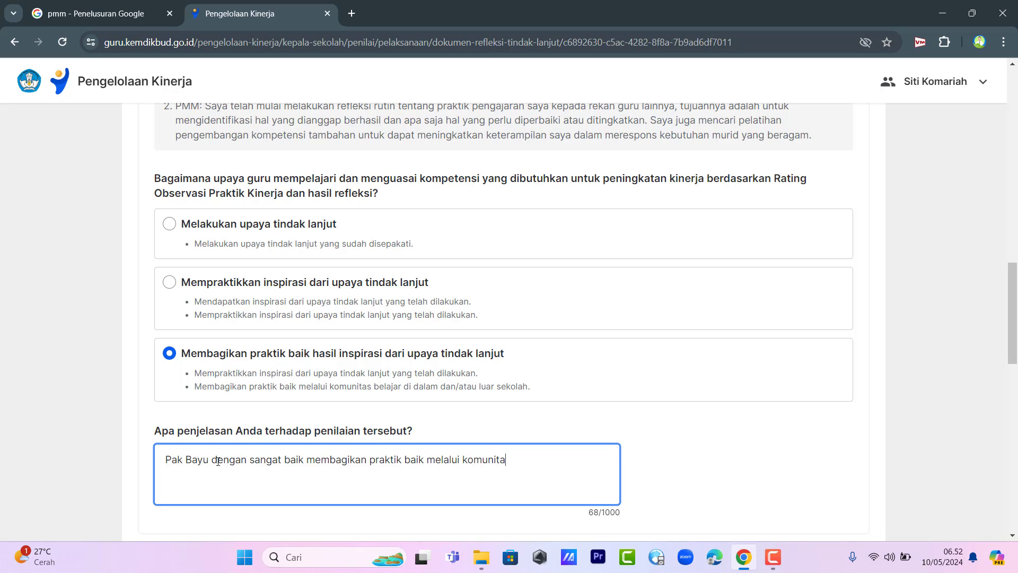
pyautogui.write('s belajar yang ada di dal')
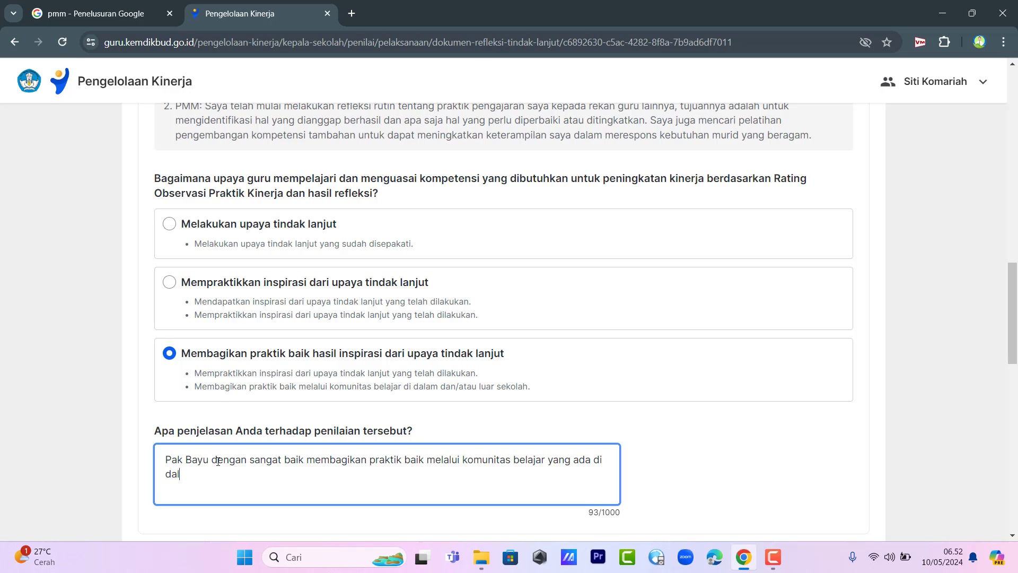
pyautogui.write('am sekolah, melalui')
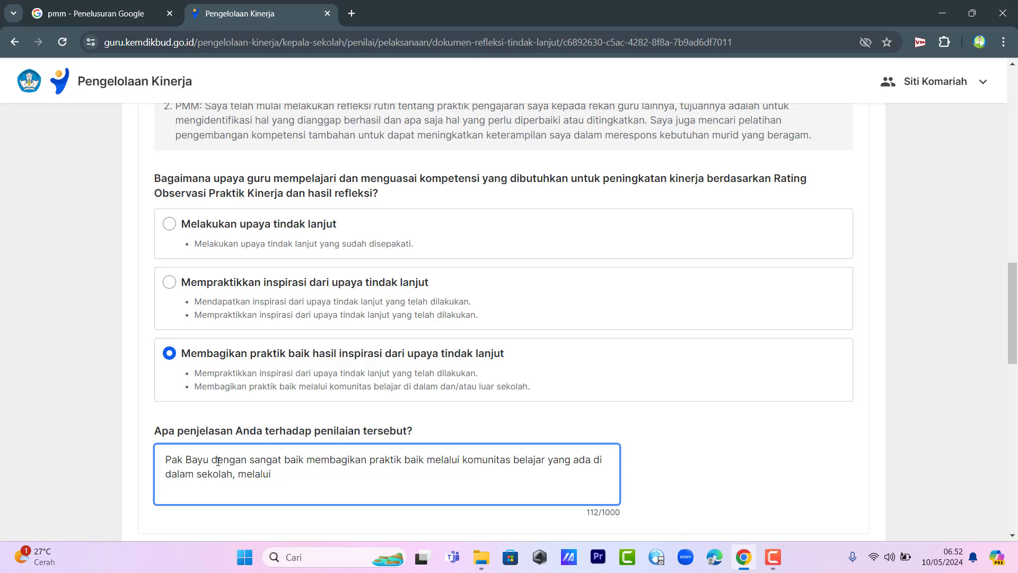
pyautogui.write(' kegiatan pertemuan ')
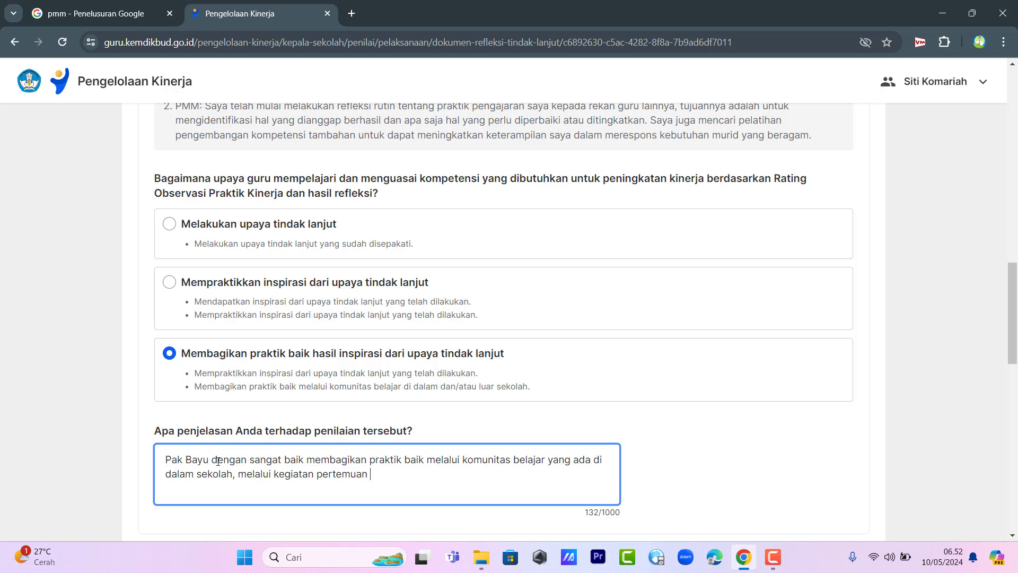
pyautogui.write('mingguan.')
# Replace the word "mingguan" in the section 2 explanation with "refleksi akhir pekan"
pyautogui.press('Left')
pyautogui.hotkey('shift', 'Left')
pyautogui.hotkey('shift', 'Left')
pyautogui.hotkey('shift', 'Left')
pyautogui.hotkey('shift', 'Left')
pyautogui.hotkey('shift', 'Left')
pyautogui.hotkey('shift', 'Left')
pyautogui.hotkey('shift', 'Left')
pyautogui.hotkey('shift', 'Left')
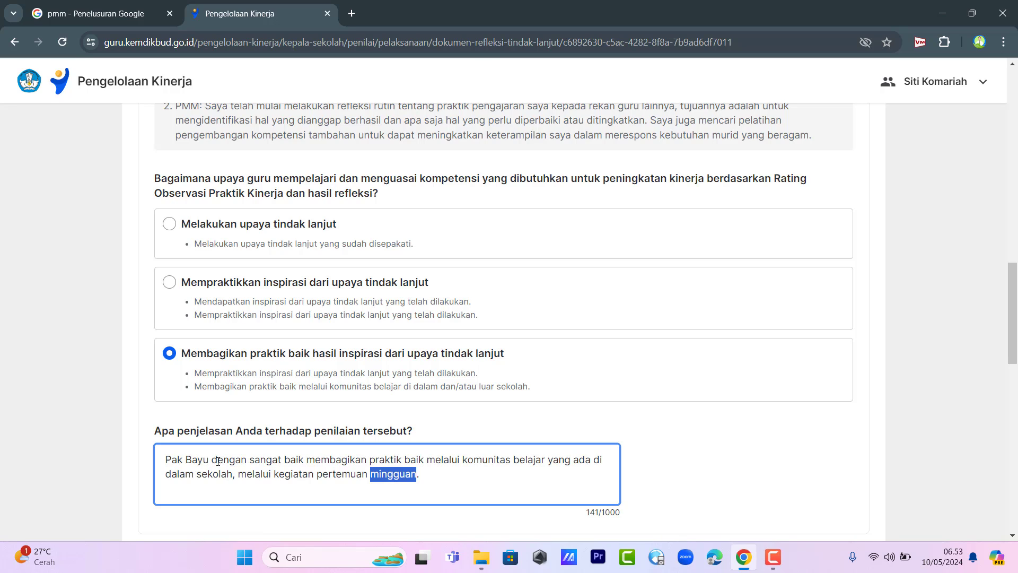
pyautogui.write('refleksi akh')
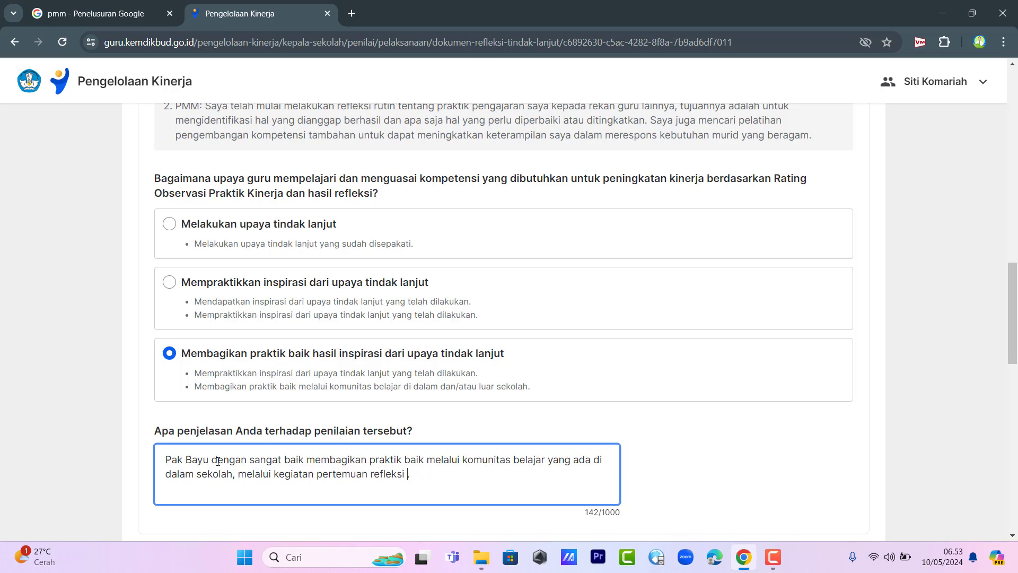
pyautogui.write('ir pekan')
# Rate the teacher's performance improvement in section 3 as "Upaya melakukan peningkatan kinerja mendapatkan respon positif dari peserta didik"
pyautogui.moveTo(1011, 296); pyautogui.dragTo(1008, 379)
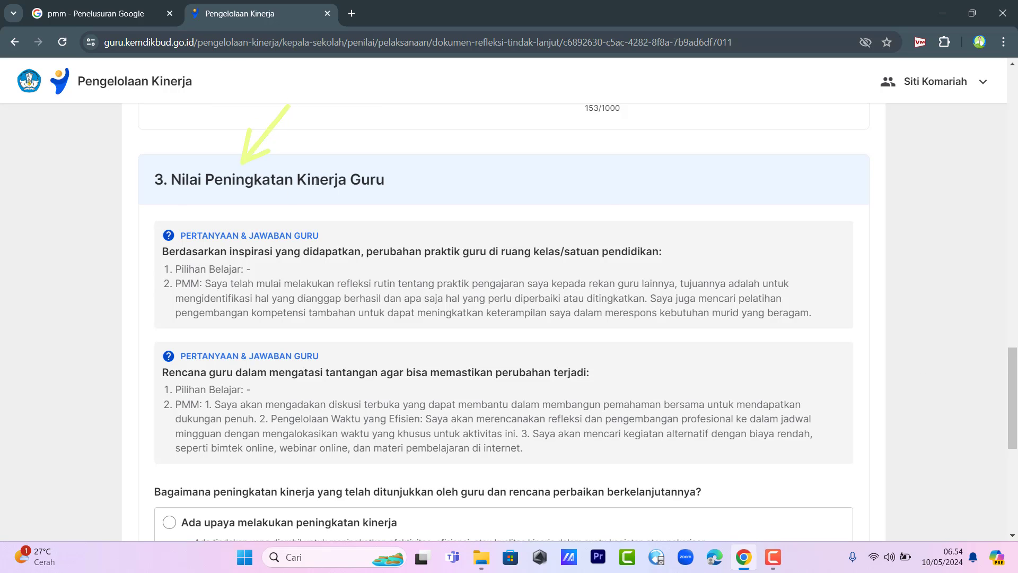
pyautogui.moveTo(1013, 374)
pyautogui.mouseDown()
pyautogui.moveTo(1015, 452)
pyautogui.moveTo(1015, 432)
pyautogui.mouseUp()
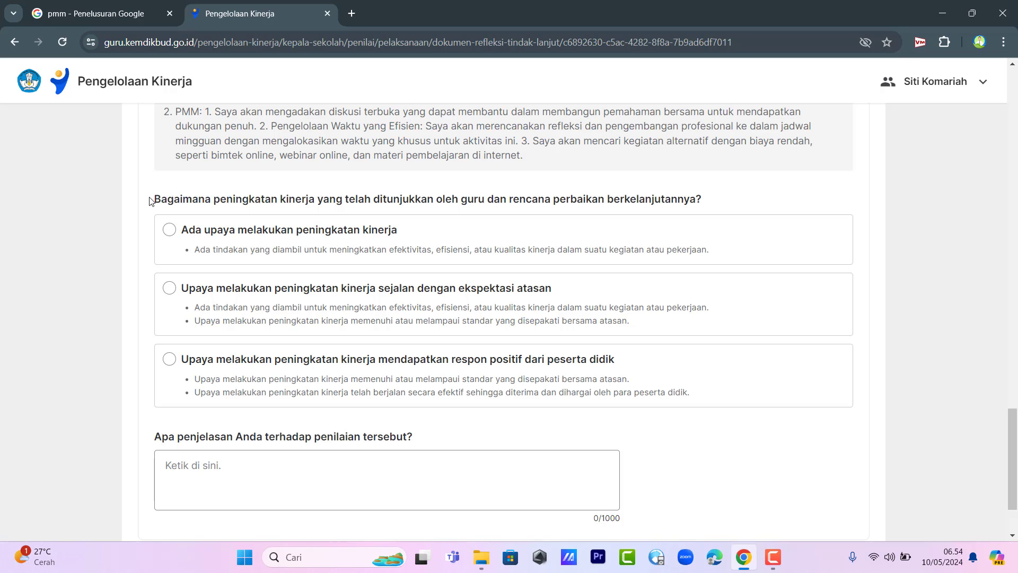
pyautogui.moveTo(150, 201)
pyautogui.mouseDown()
pyautogui.moveTo(371, 211)
pyautogui.moveTo(466, 211)
pyautogui.moveTo(469, 200)
pyautogui.moveTo(724, 202)
pyautogui.mouseUp()
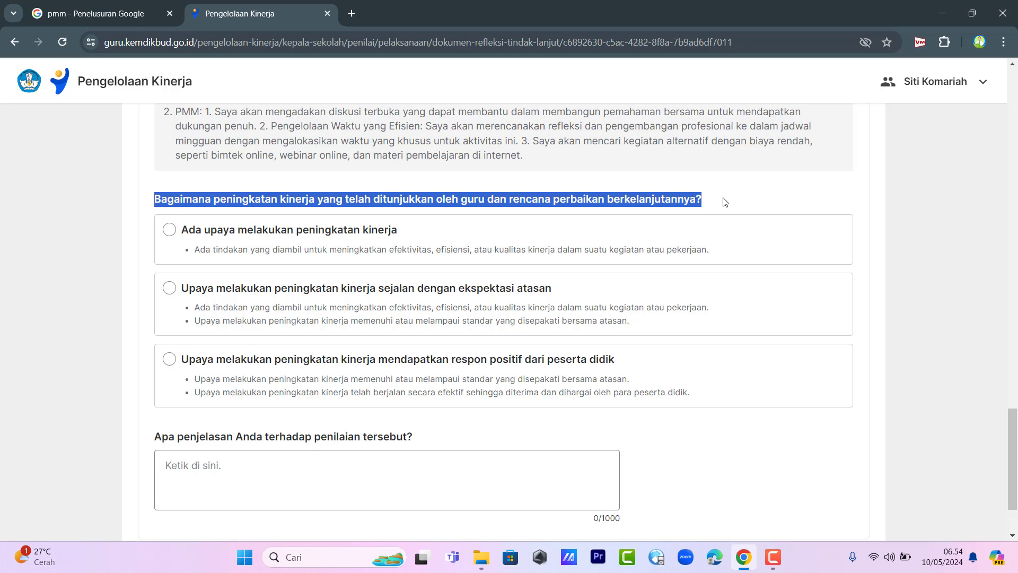
pyautogui.click(725, 202)
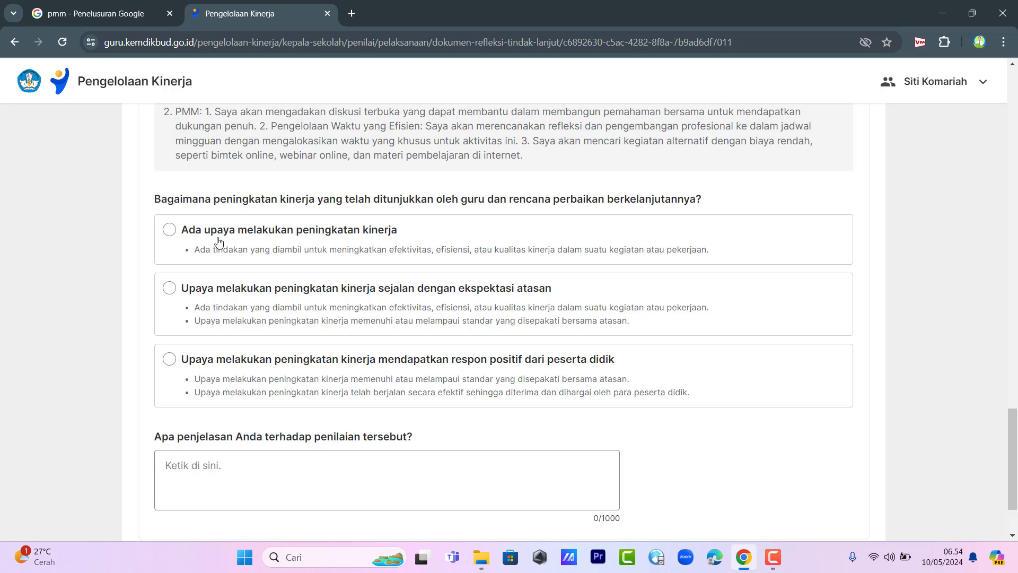
pyautogui.click(170, 232)
pyautogui.click(169, 290)
pyautogui.click(170, 361)
# Begin the explanation of the section 3 performance improvement rating with the teacher's name
pyautogui.click(190, 469)
pyautogui.write('Pa')
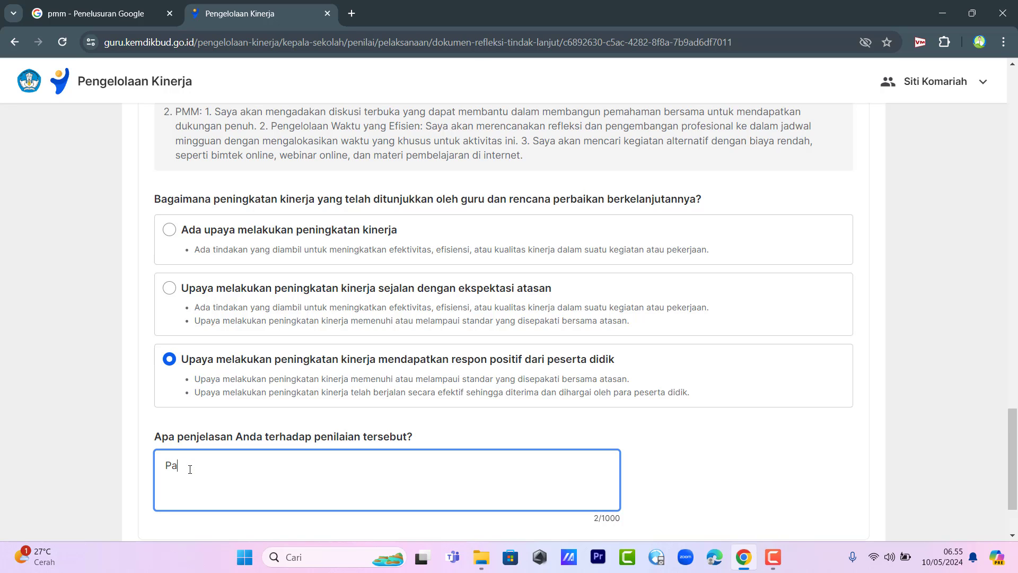
pyautogui.write('k Bayu')
pyautogui.click(199, 389)
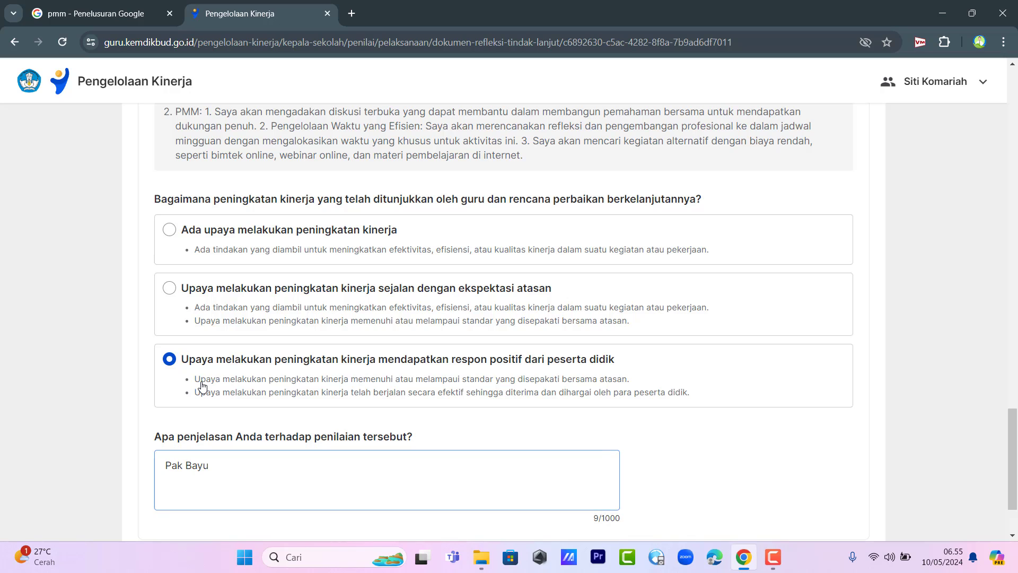
pyautogui.click(214, 326)
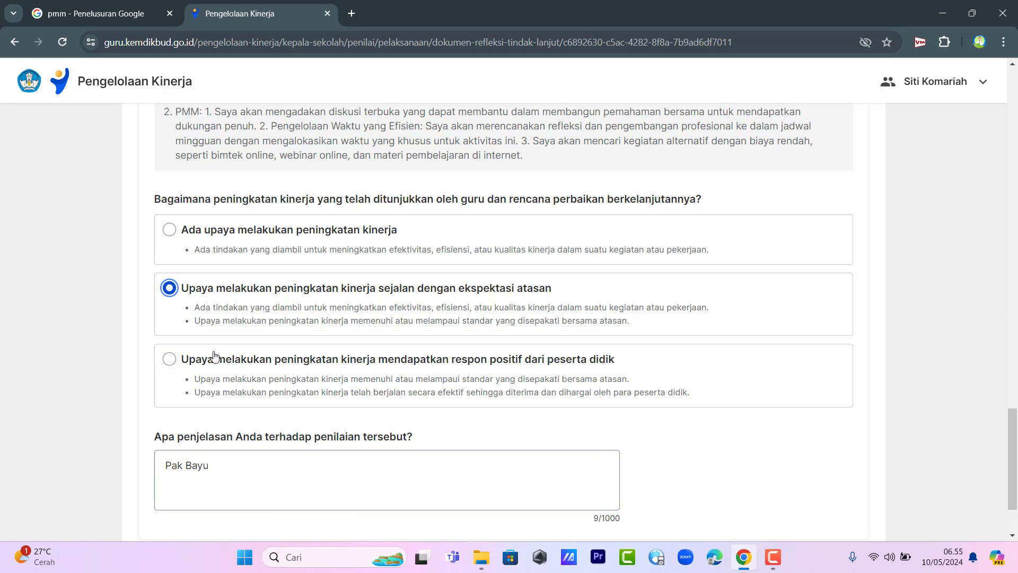
pyautogui.click(211, 390)
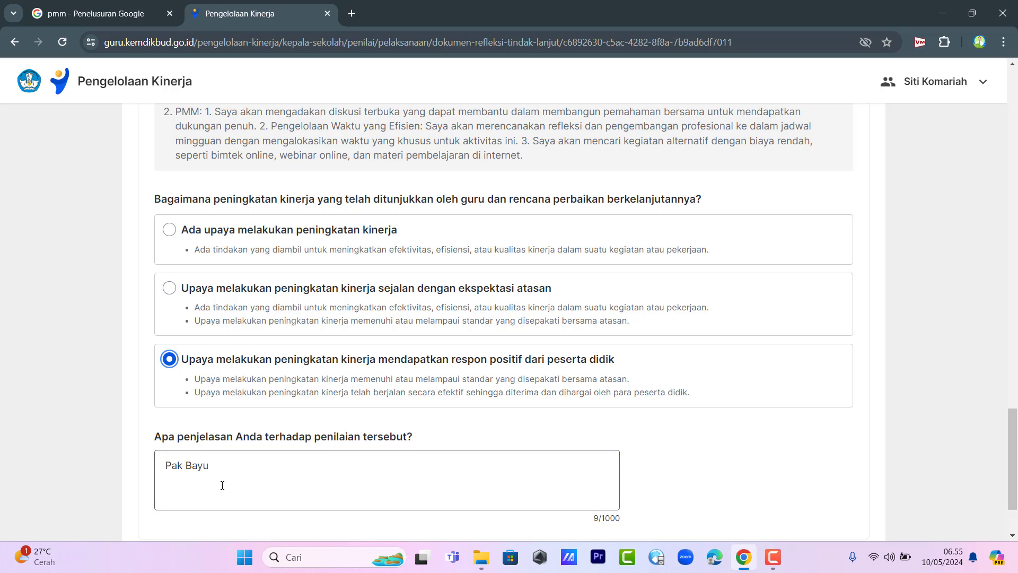
# Continue the explanation with "dengan sangat baik melakukan upaya peningkatan kinerja yang telah berjalan secara efektif sehingga diterima dan dihargai oleh para peserta didik."
pyautogui.click(226, 466)
pyautogui.write('dengan sangat bai')
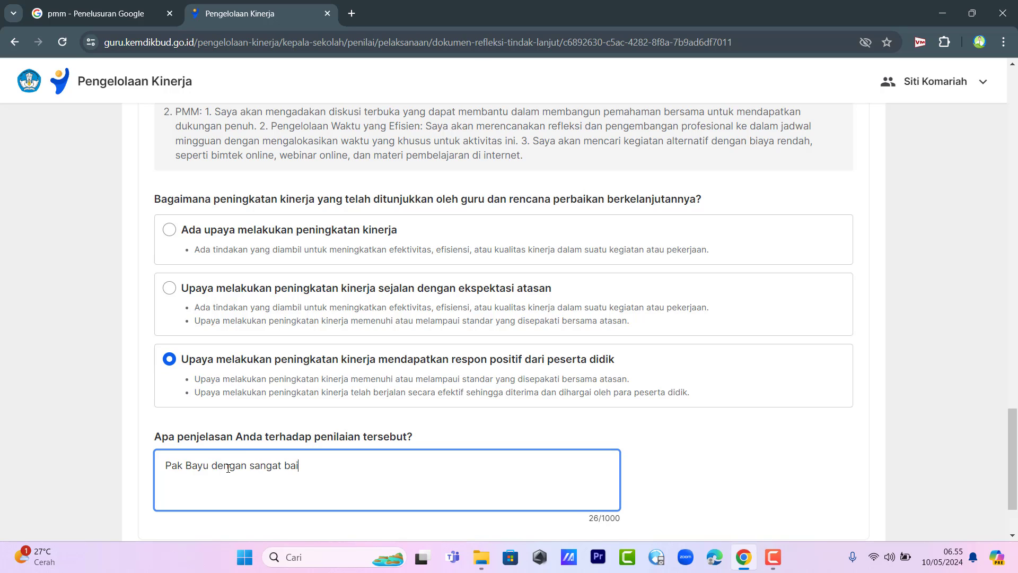
pyautogui.write('k melakukan upaya peningkatan ')
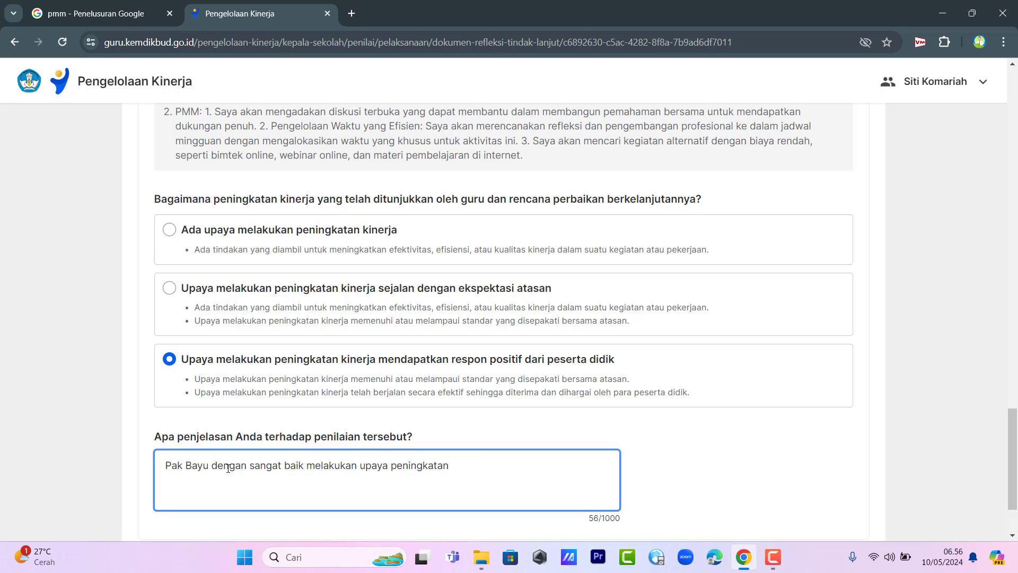
pyautogui.write('kinerja yang telah berjalan secara ')
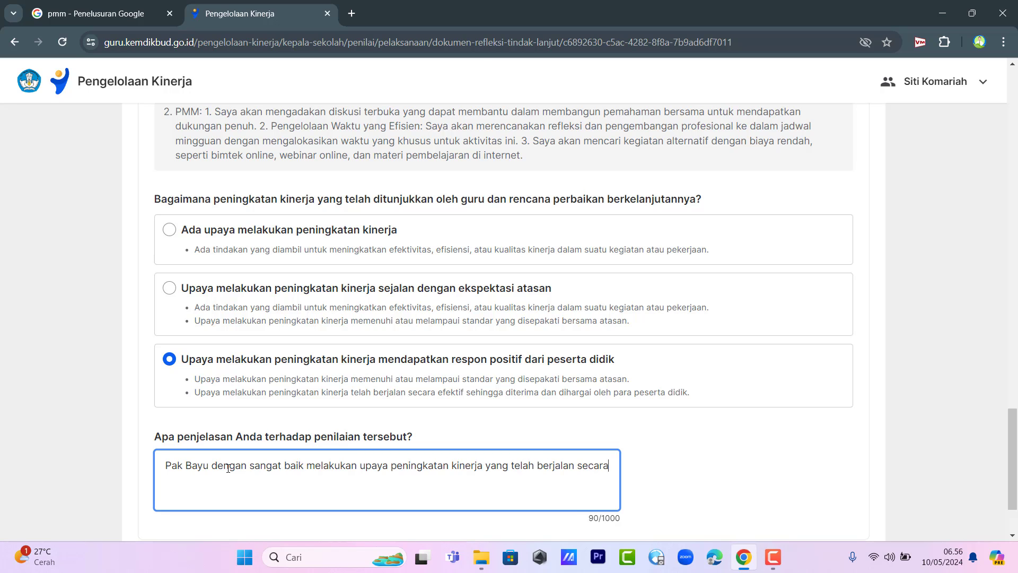
pyautogui.write('efektif sehingga diterima ')
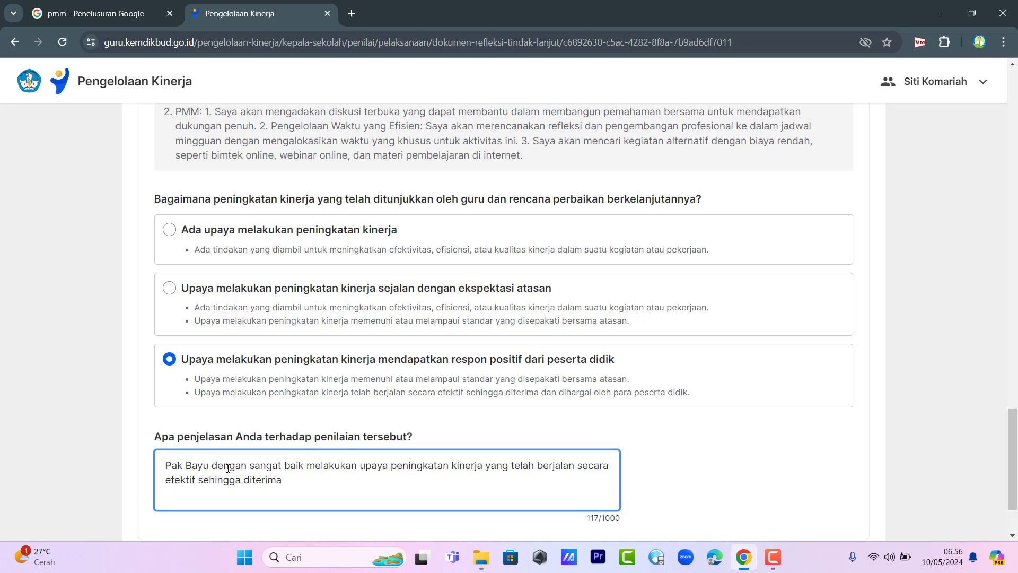
pyautogui.write('dan dihargai oleh pea')
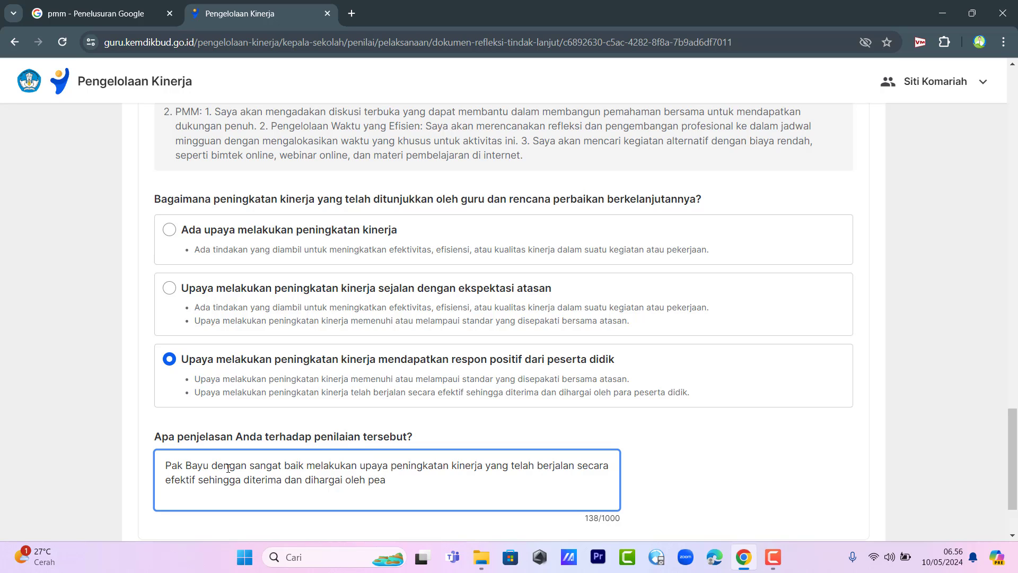
pyautogui.press('BackSpace')
pyautogui.press('BackSpace')
pyautogui.write('ara peserta di')
pyautogui.scroll(-2, 503, 318)
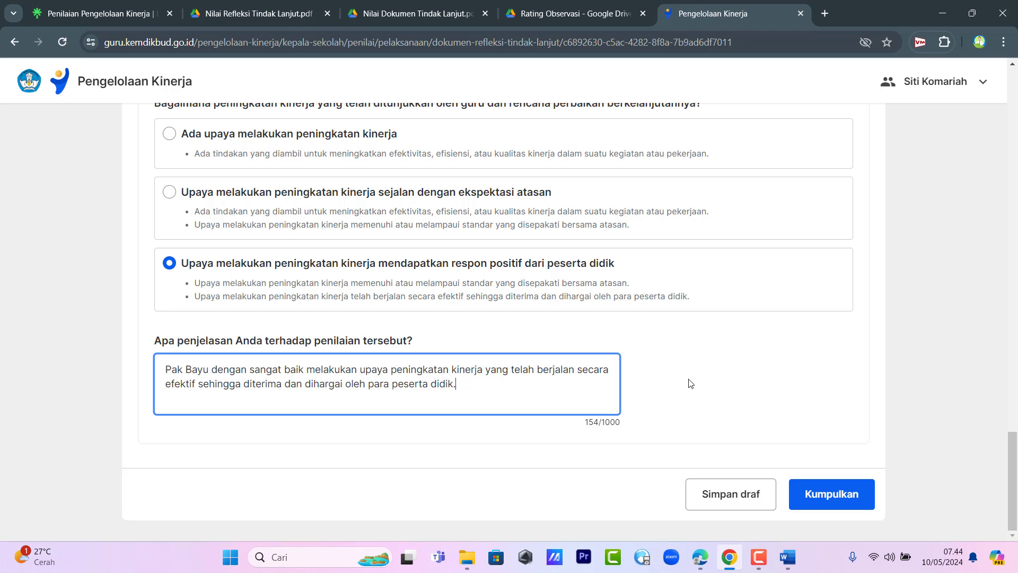
# Submit the Dokumen Refleksi Tindak Lanjut assessment, acknowledging that the ratings cannot be changed after submission
pyautogui.moveTo(1012, 455)
pyautogui.mouseDown()
pyautogui.moveTo(1015, 86)
pyautogui.moveTo(1000, 221)
pyautogui.moveTo(999, 467)
pyautogui.mouseUp()
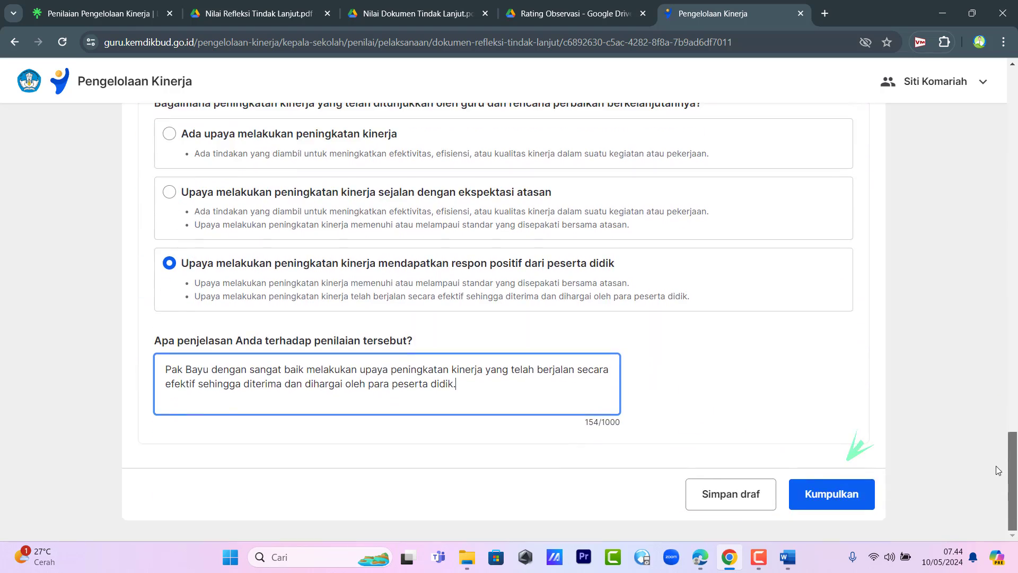
pyautogui.click(846, 502)
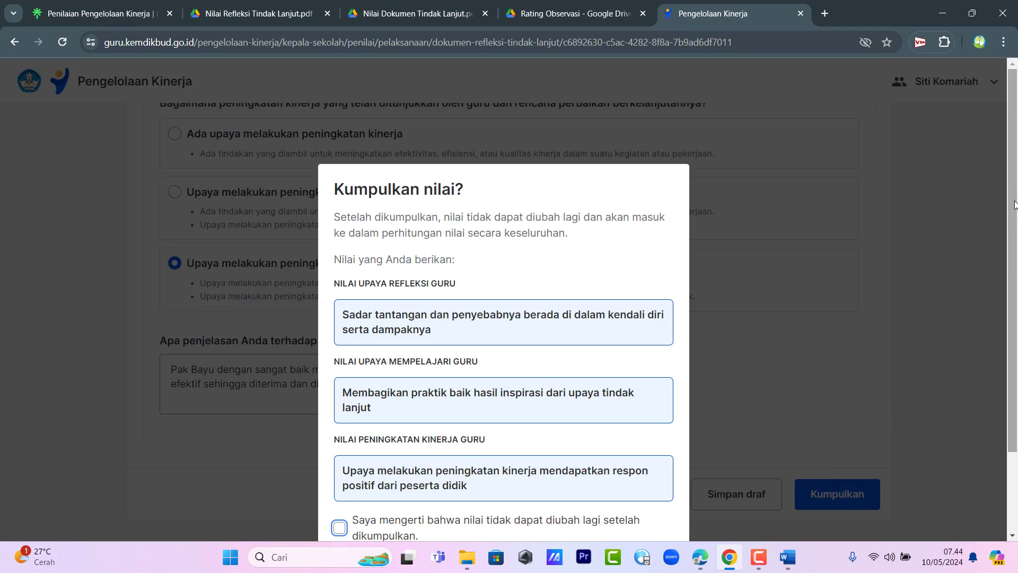
pyautogui.moveTo(1014, 245); pyautogui.dragTo(1015, 333)
pyautogui.click(339, 428)
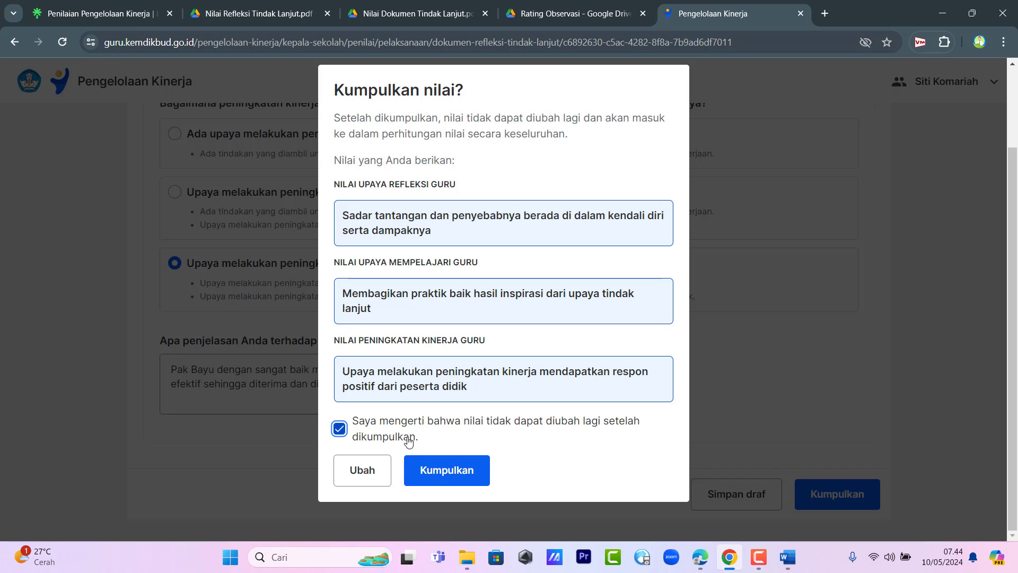
pyautogui.click(461, 472)
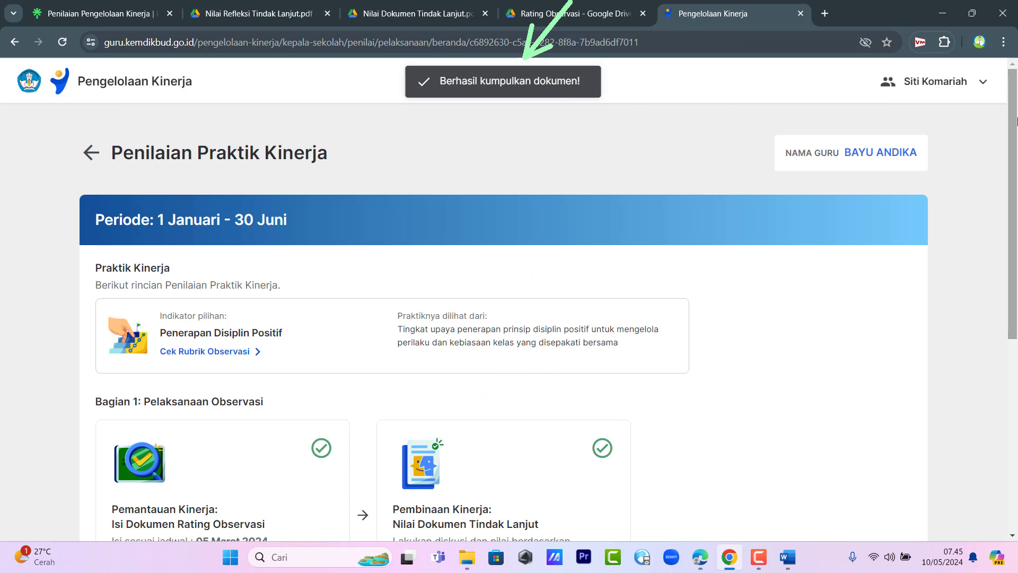
# Look over the Penilaian Praktik Kinerja page and return to the teacher's Rincian Penilaian Kinerja
pyautogui.click(1016, 351)
pyautogui.scroll(6, 1015, 369)
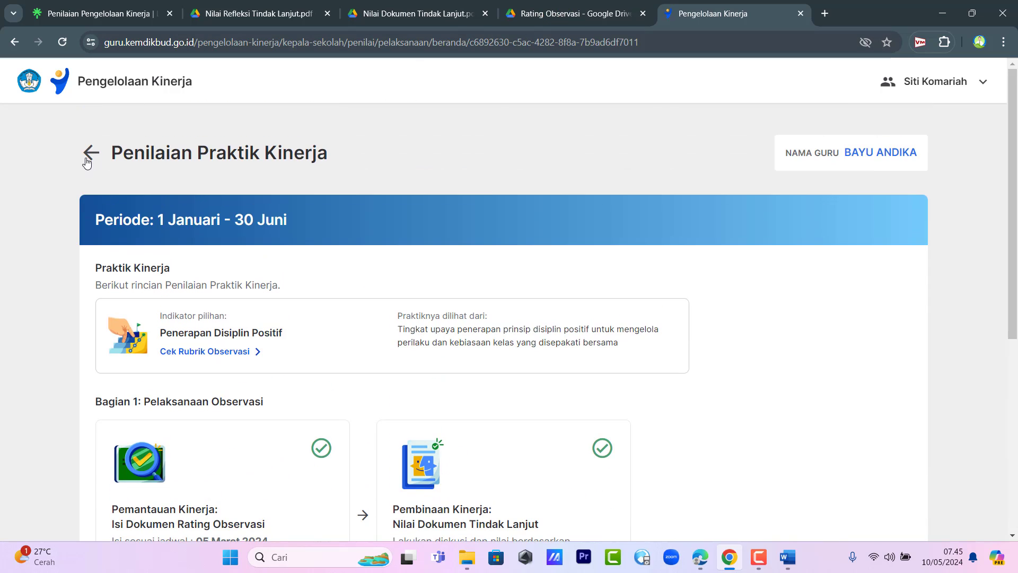
pyautogui.click(88, 160)
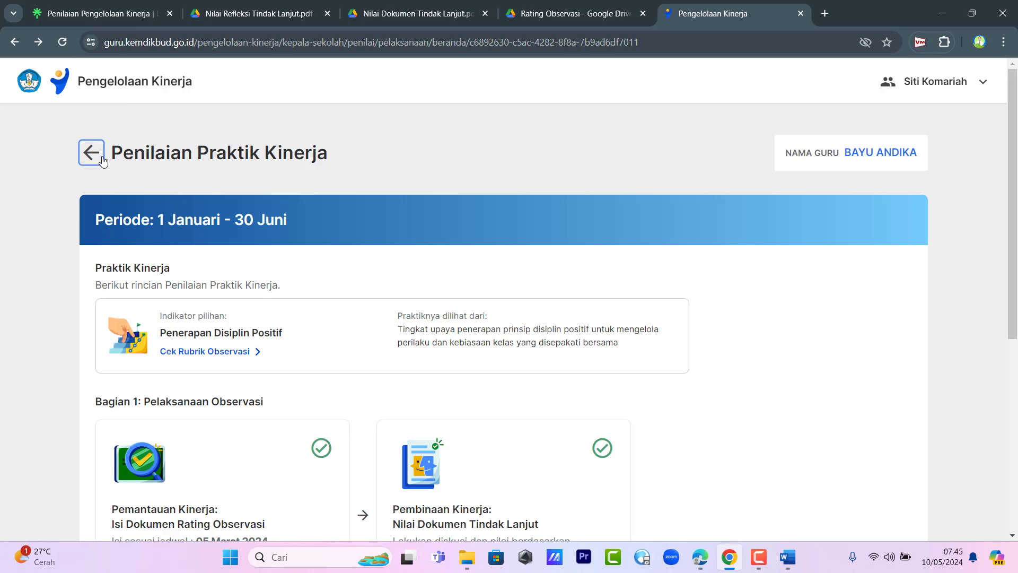
pyautogui.click(87, 155)
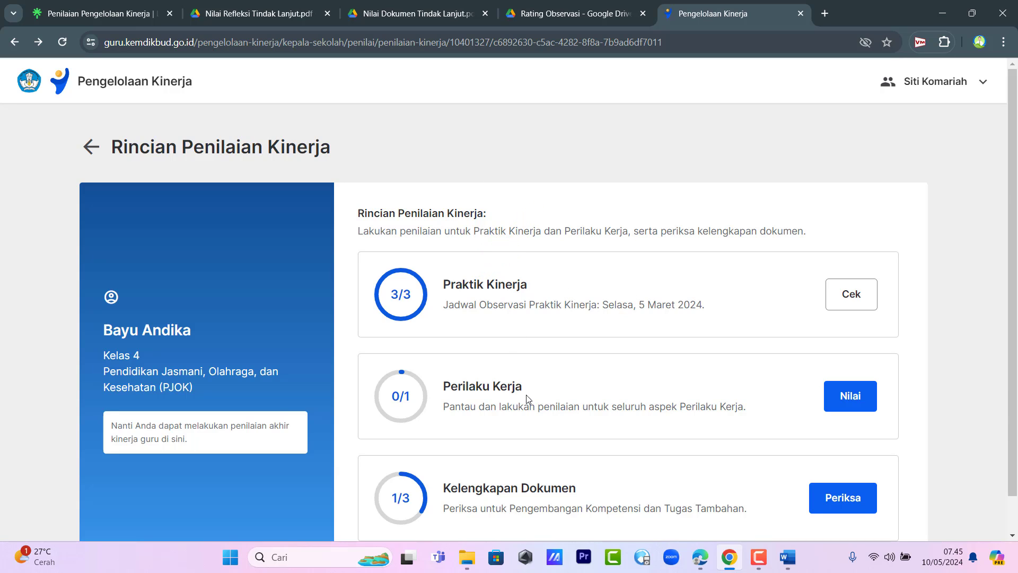
# Review the progress of Praktik Kinerja, Perilaku Kerja and Kelengkapan Dokumen in the teacher's assessment details
pyautogui.moveTo(749, 411)
pyautogui.mouseDown()
pyautogui.moveTo(510, 403)
pyautogui.moveTo(444, 384)
pyautogui.mouseUp()
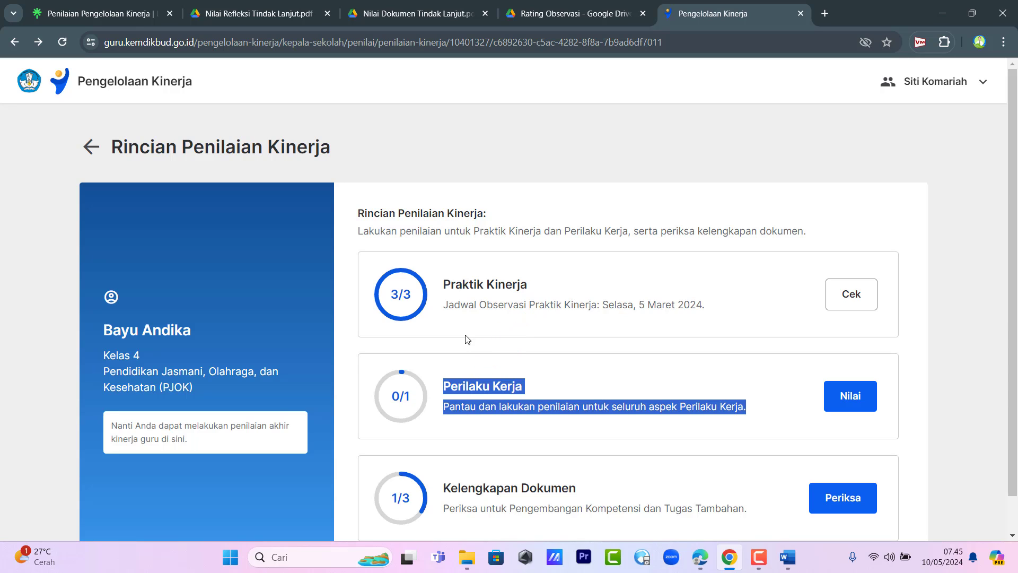
pyautogui.click(446, 301)
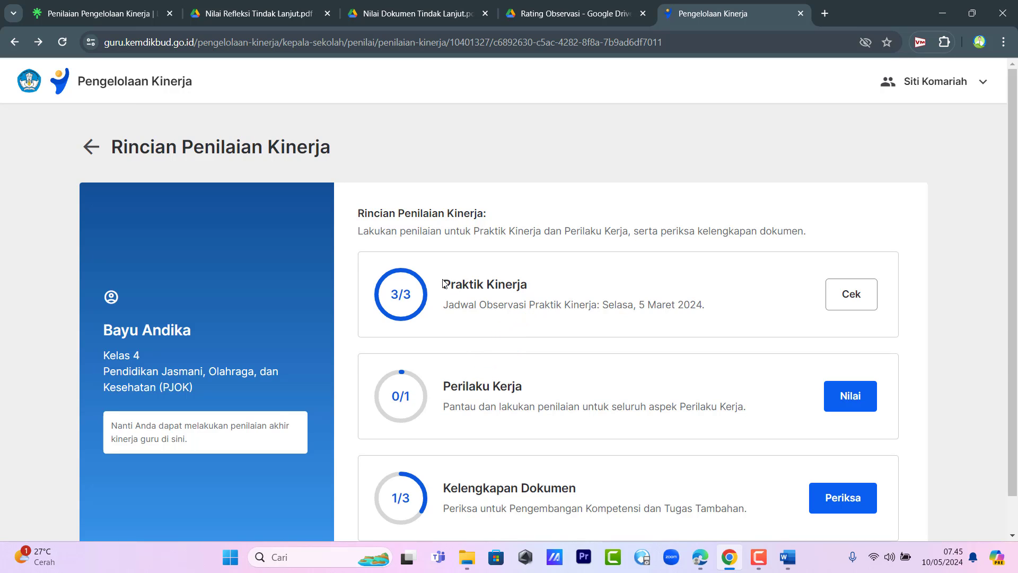
pyautogui.moveTo(444, 284); pyautogui.dragTo(706, 305)
pyautogui.click(555, 195)
pyautogui.scroll(-1, 1017, 220)
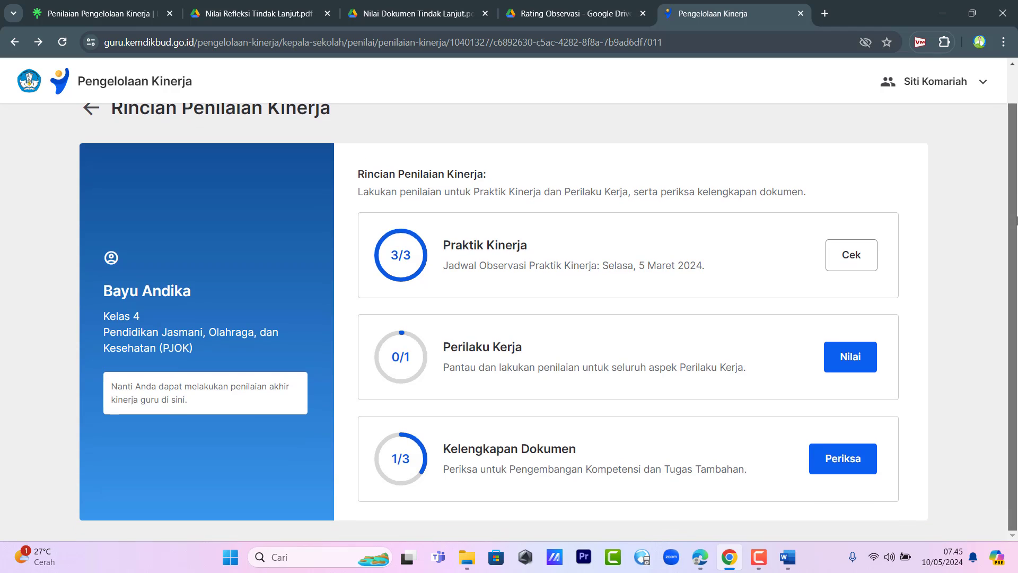
# Switch to the teacher's account in Microsoft Edge, refresh it and check the stages of Pelaksanaan Praktik Kinerja
pyautogui.click(699, 558)
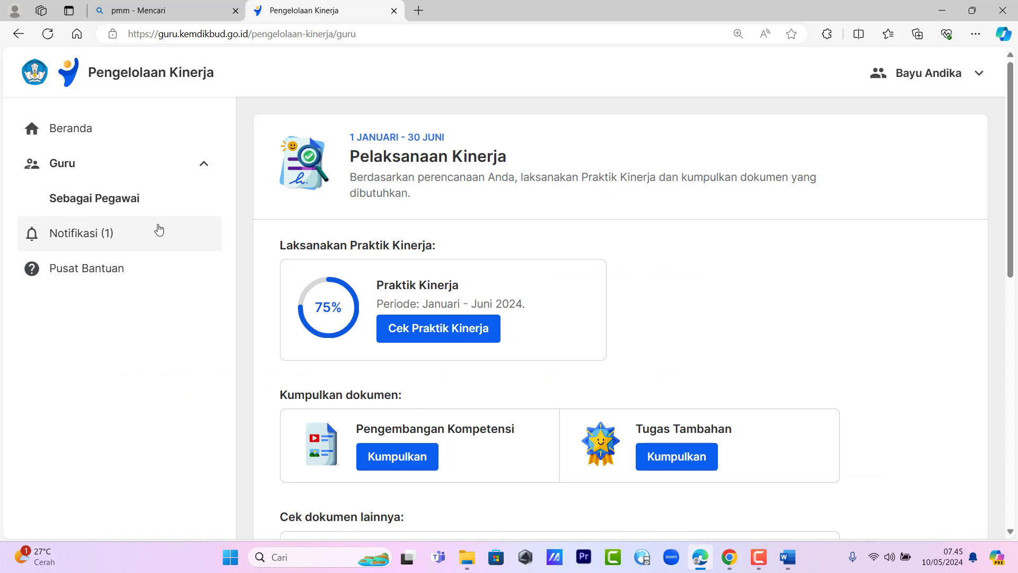
pyautogui.click(48, 35)
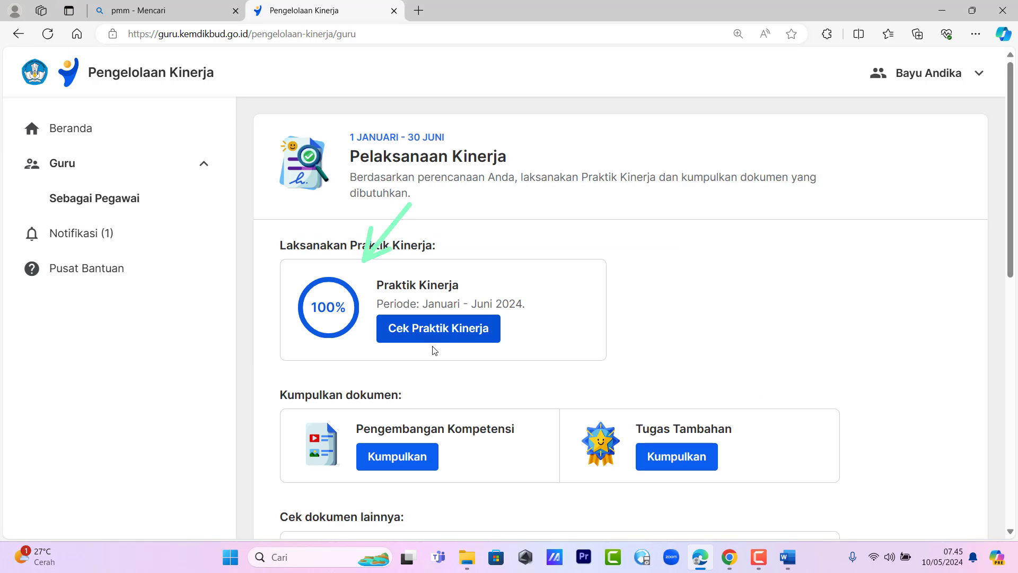
pyautogui.click(434, 328)
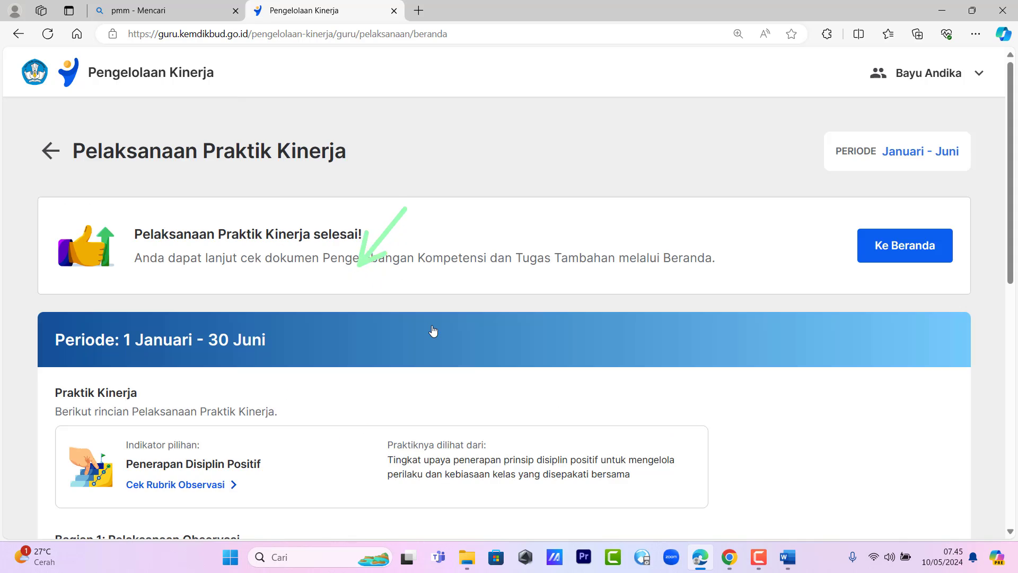
pyautogui.scroll(-9, 1002, 408)
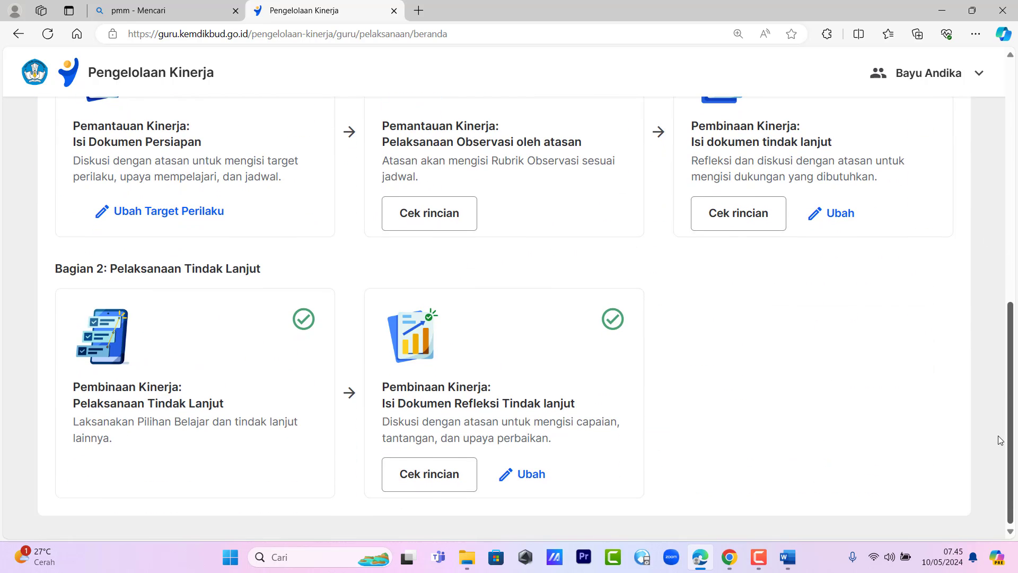
pyautogui.scroll(10, 1002, 408)
# Return to the teacher's Pelaksanaan Kinerja overview and look through the Kumpulkan dokumen and Cek dokumen lainnya sections
pyautogui.click(47, 152)
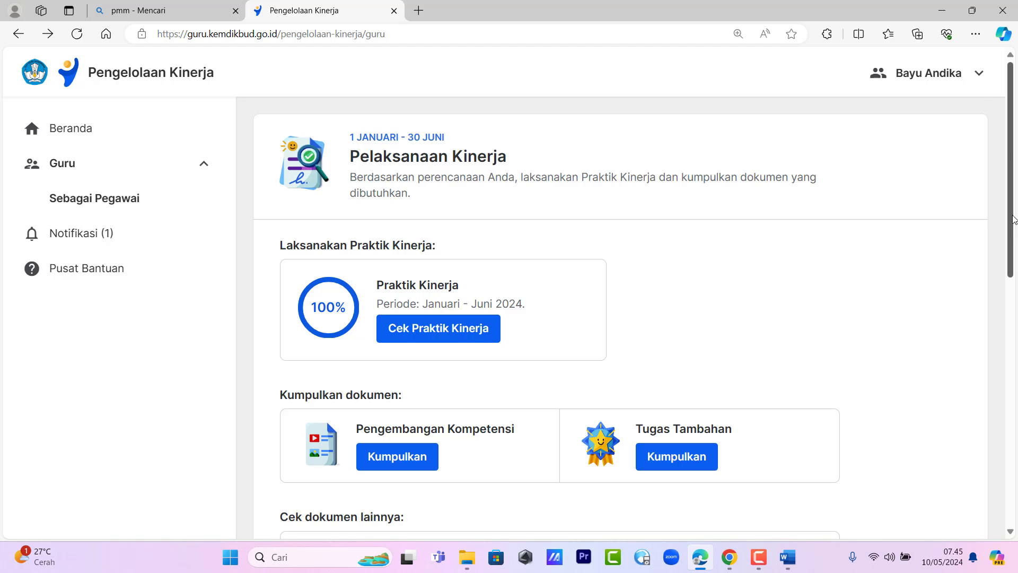
pyautogui.moveTo(1014, 221); pyautogui.dragTo(1016, 324)
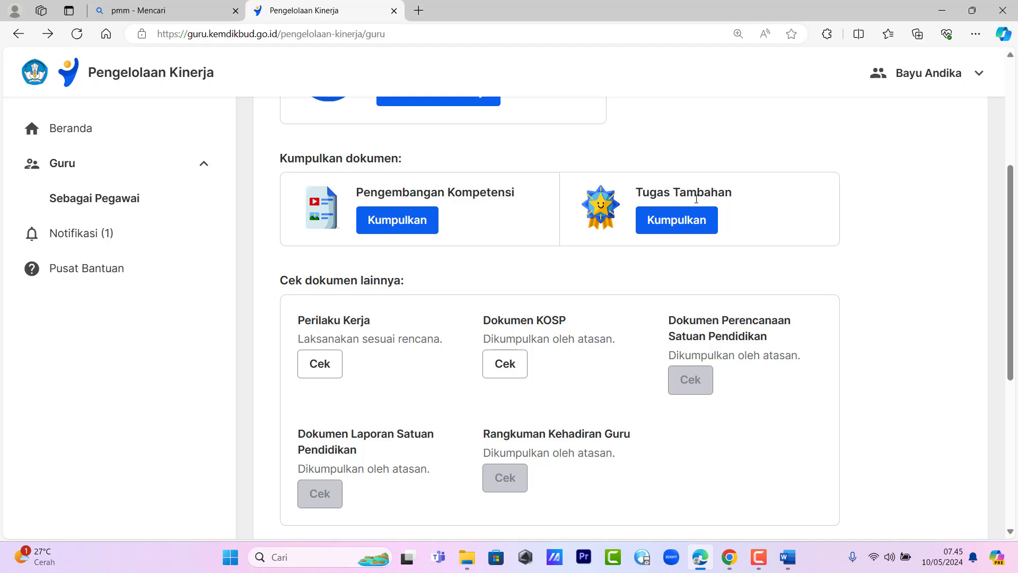
pyautogui.moveTo(1013, 198); pyautogui.dragTo(1016, 71)
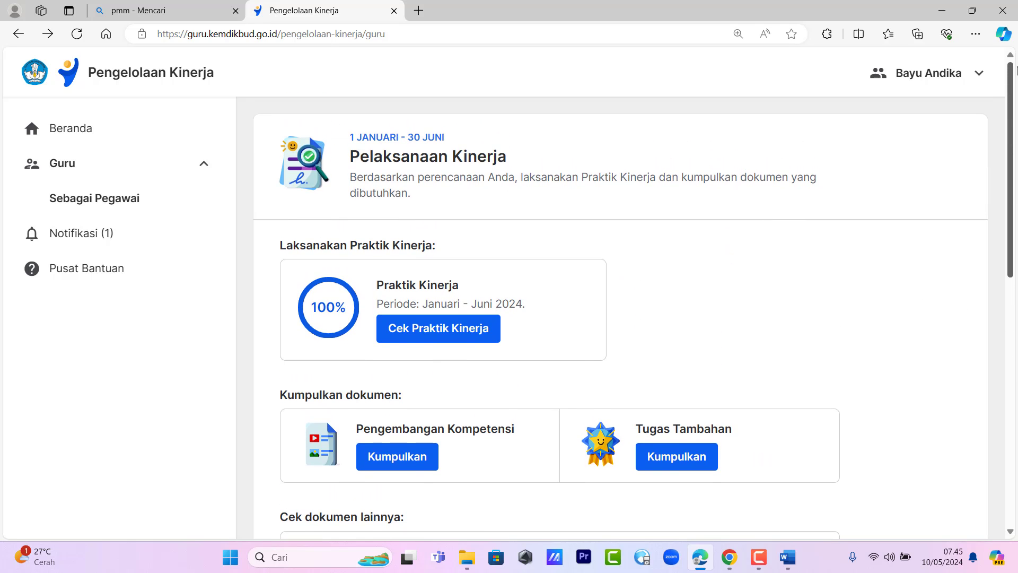